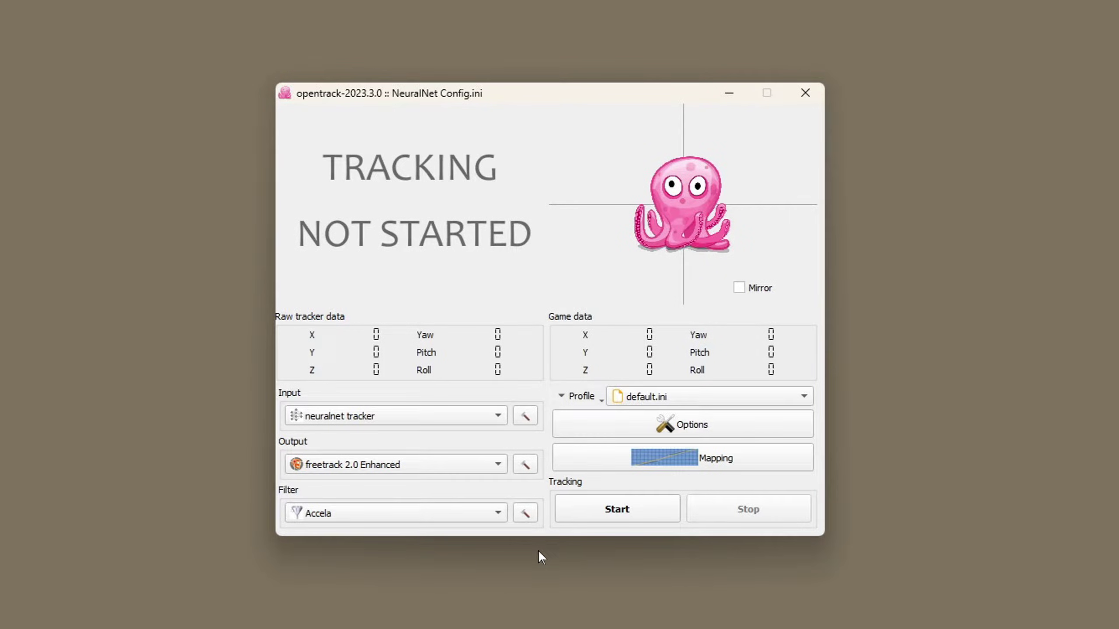
# Create an empty profile called 'NeuralNet Tracker' and select neuralnet tracker as its input
pyautogui.click(579, 396)
pyautogui.click(605, 416)
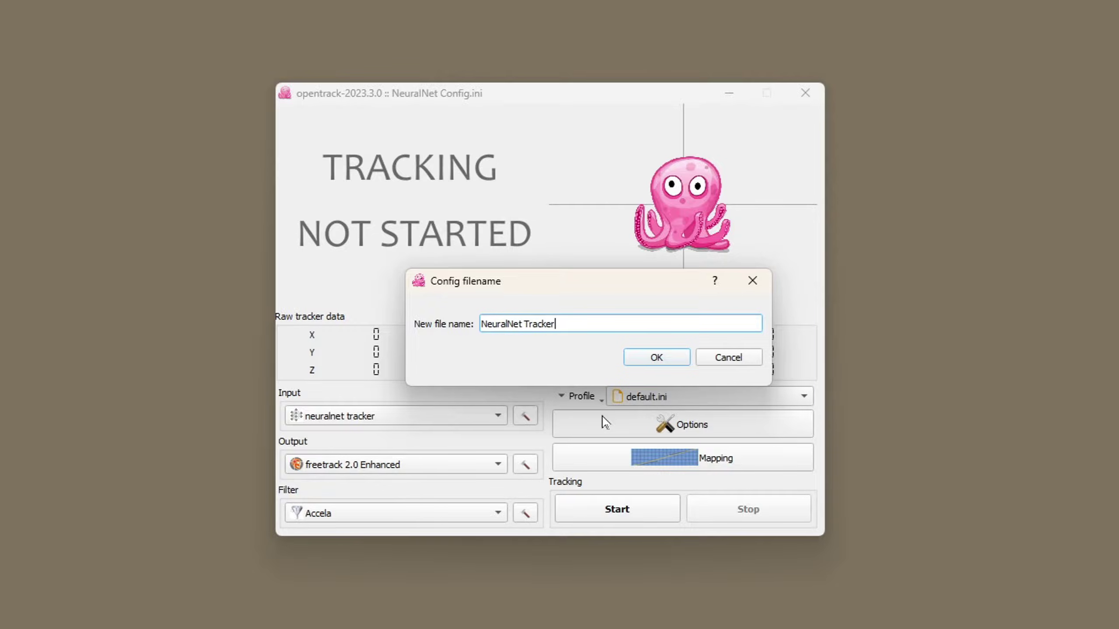
pyautogui.click(655, 357)
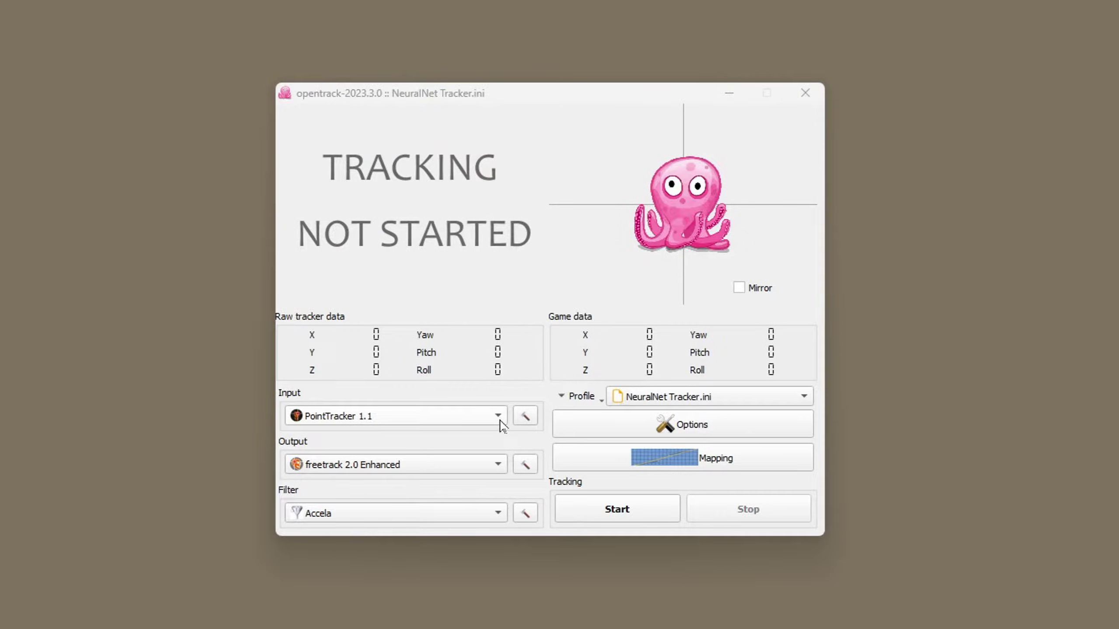
pyautogui.click(498, 416)
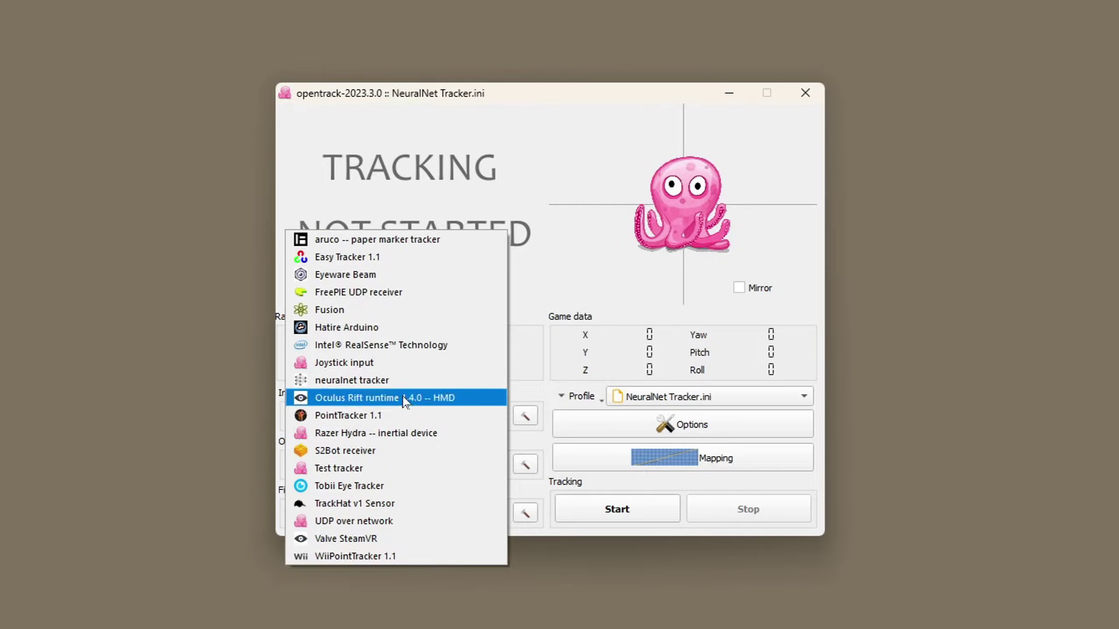
pyautogui.click(386, 383)
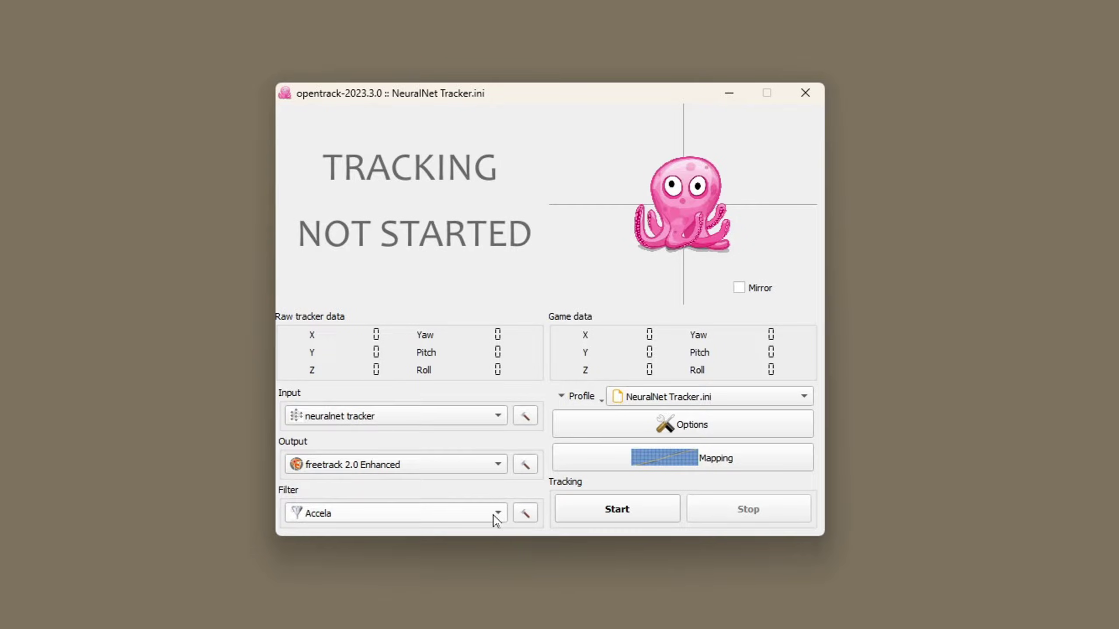
# In the tracker options' Shortcuts settings, bind Toggle tracking to Shift+Q
pyautogui.click(527, 418)
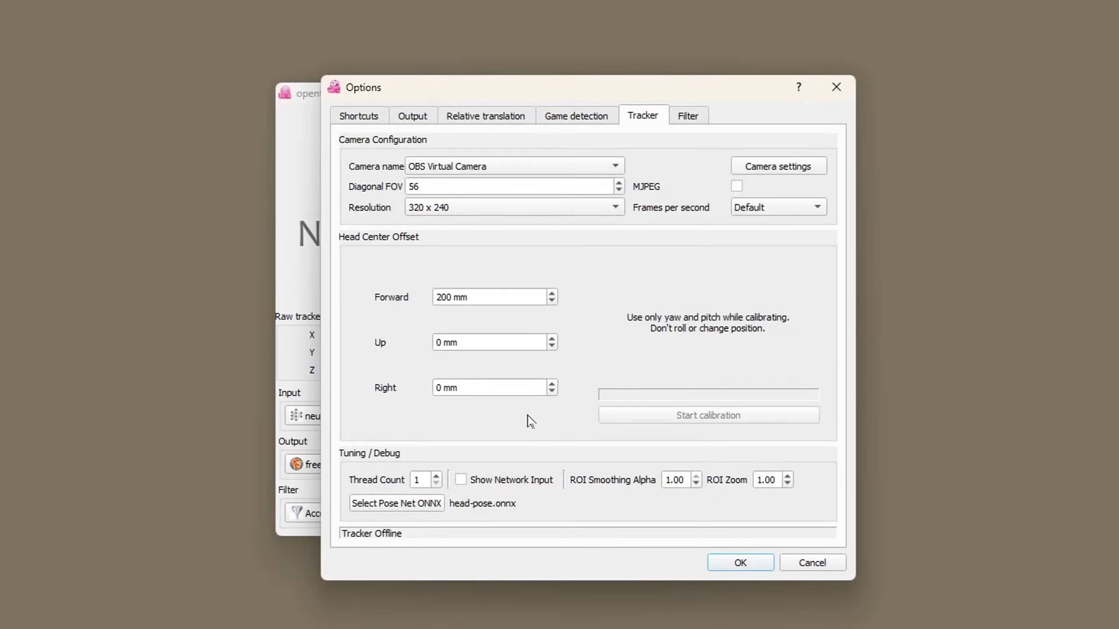
pyautogui.click(368, 117)
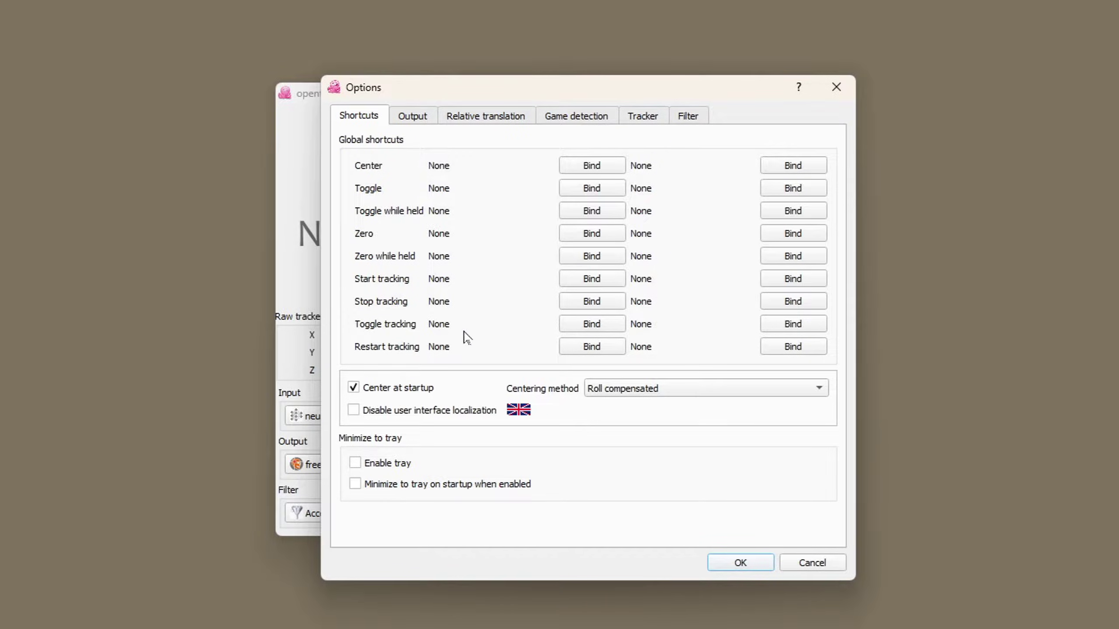
pyautogui.click(597, 325)
pyautogui.hotkey('shift', 'q')
# On the Output tab, set the Roll axis source to Disabled
pyautogui.click(413, 117)
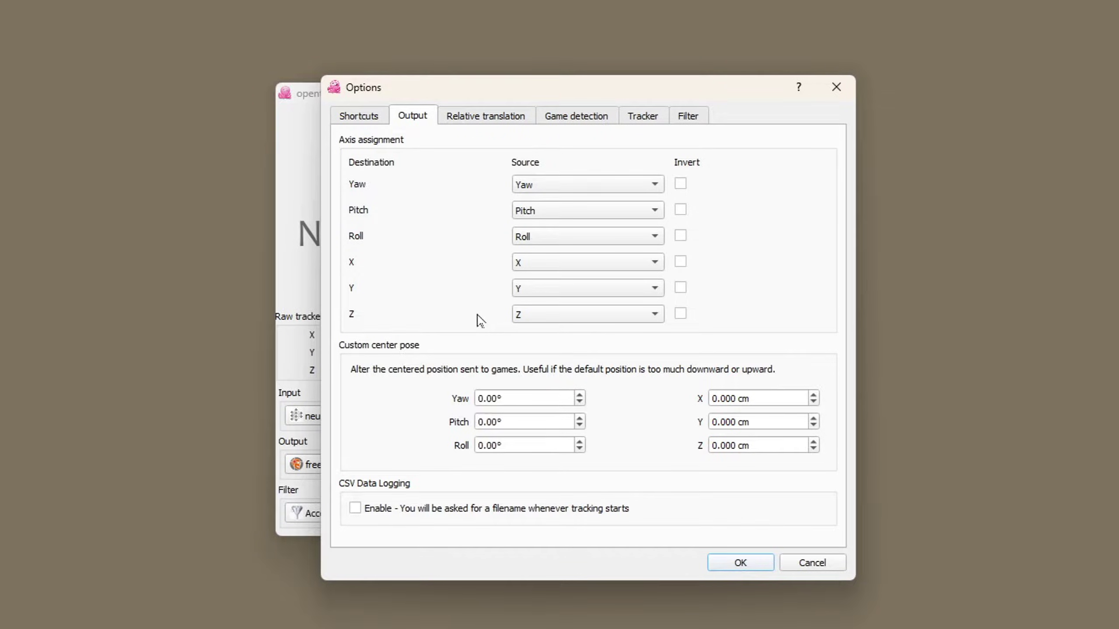
pyautogui.click(656, 238)
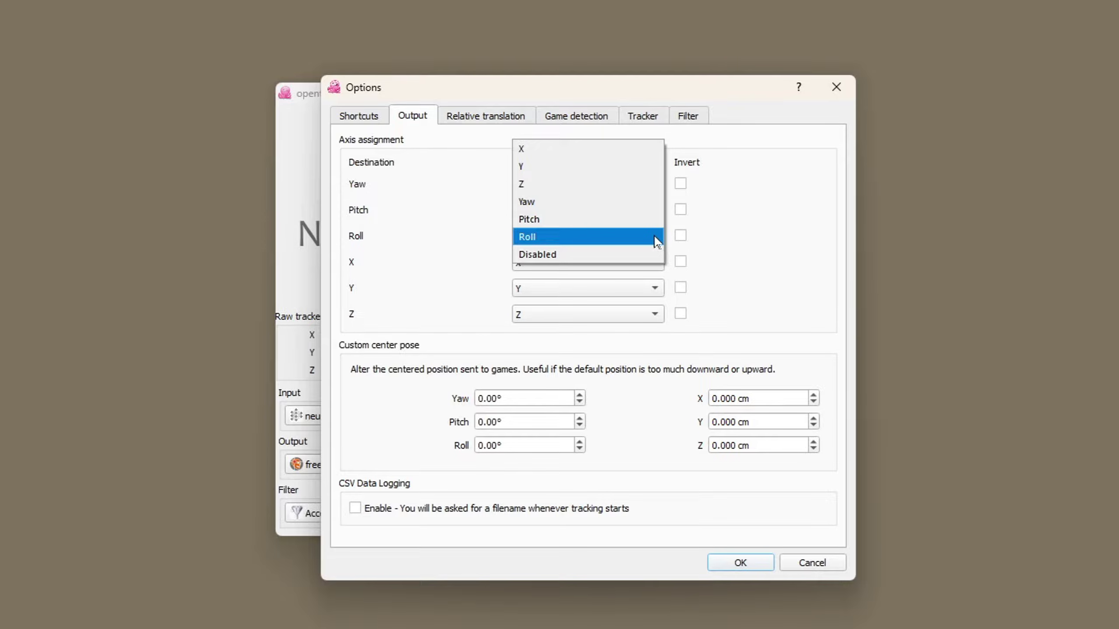
pyautogui.click(545, 254)
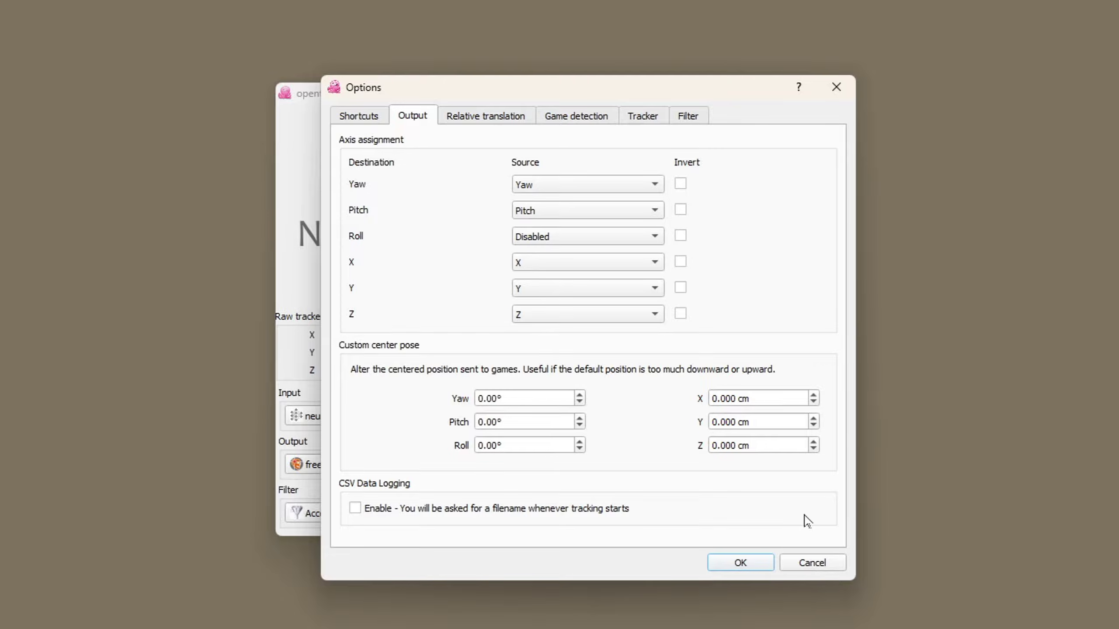
# Set relative translation mode to Enabled and enable neck displacement at 7 cm forward
pyautogui.click(473, 119)
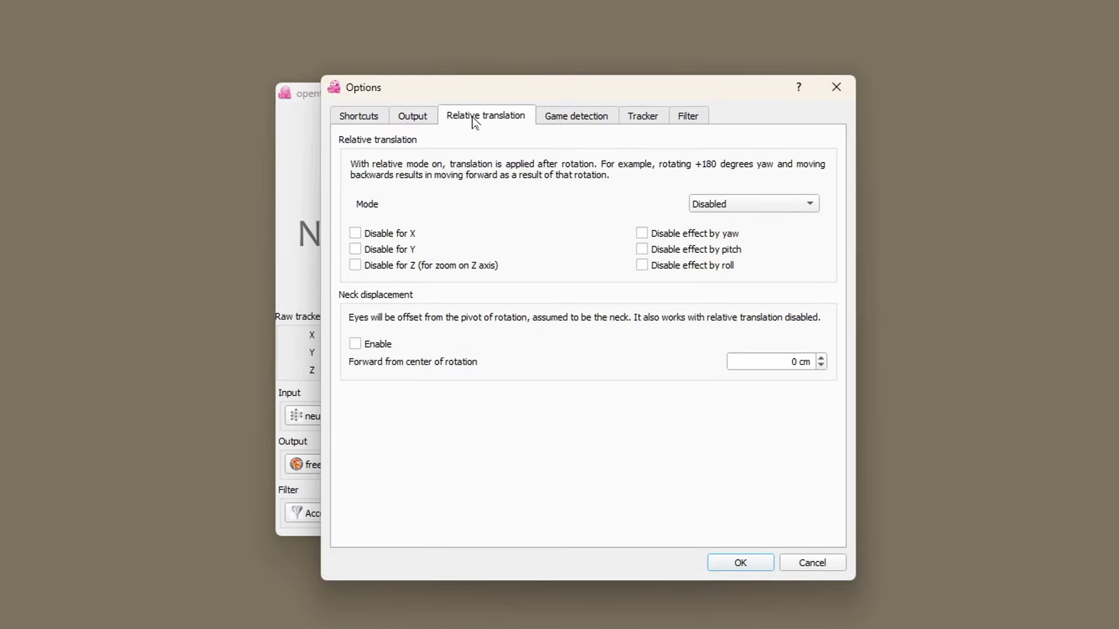
pyautogui.click(797, 211)
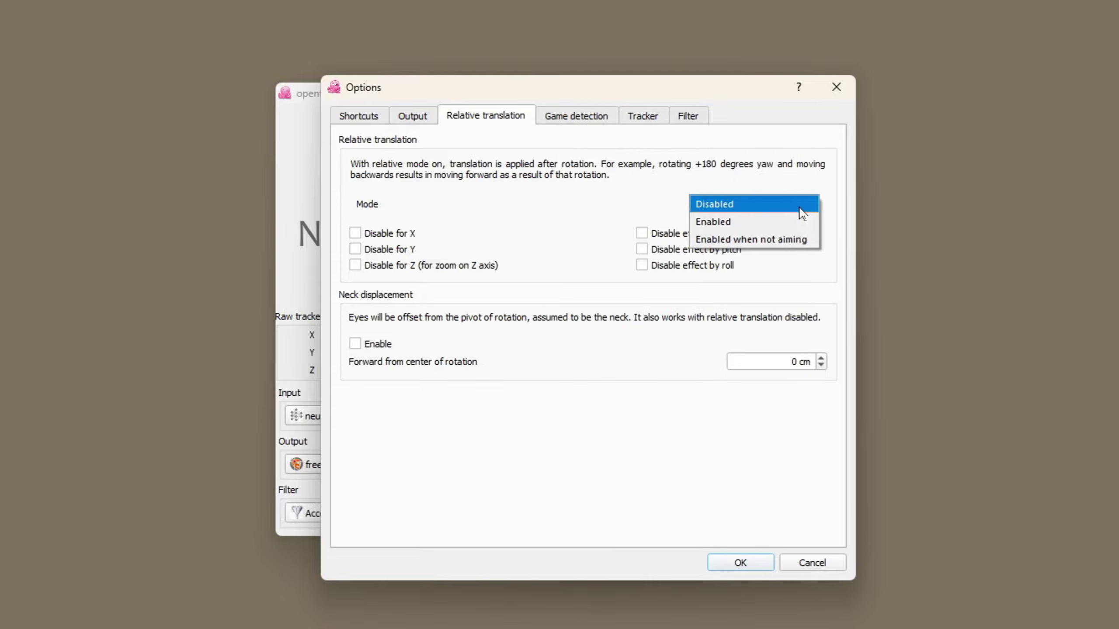
pyautogui.click(750, 228)
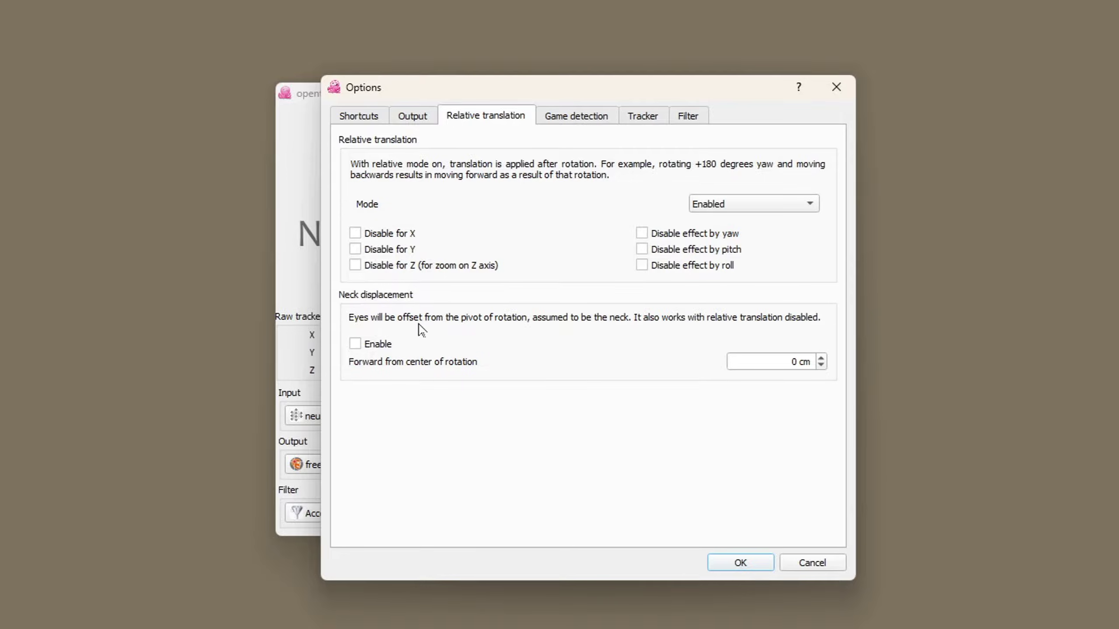
pyautogui.click(356, 344)
pyautogui.click(792, 362)
# Select the c922 Pro Stream Webcam as the tracker camera with a 78 diagonal FOV
pyautogui.click(576, 120)
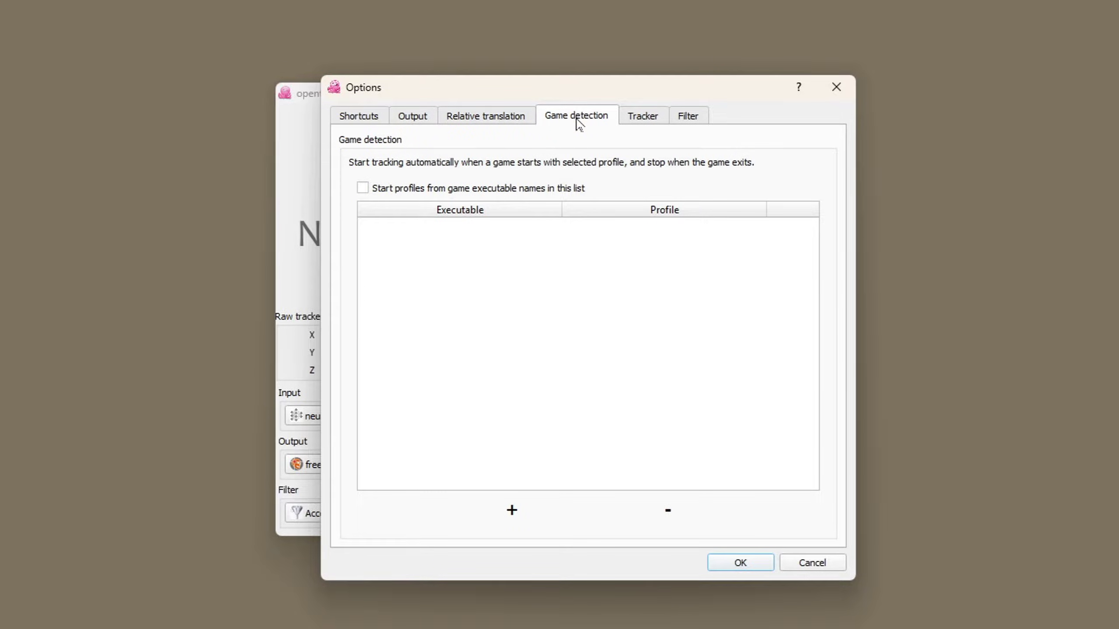
pyautogui.click(643, 117)
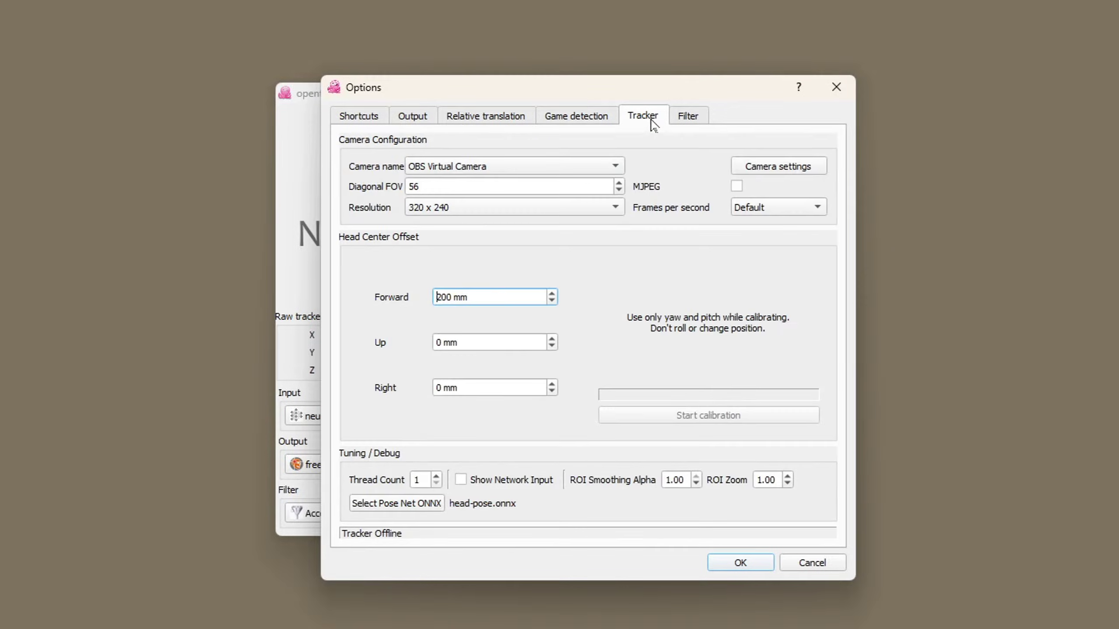
pyautogui.click(617, 166)
pyautogui.click(542, 184)
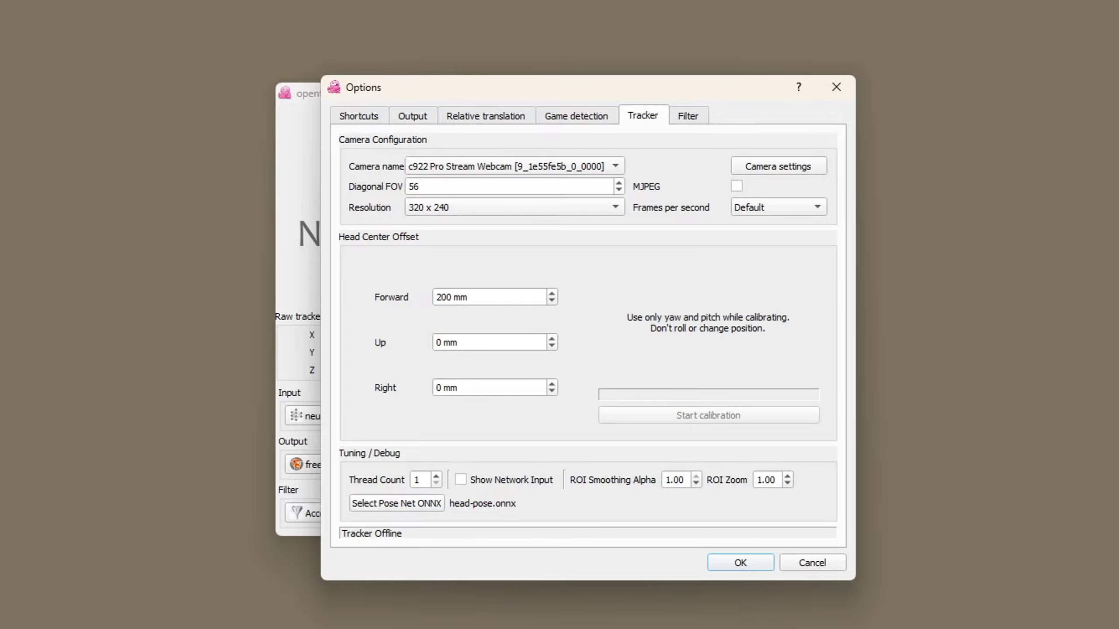
pyautogui.doubleClick(414, 187)
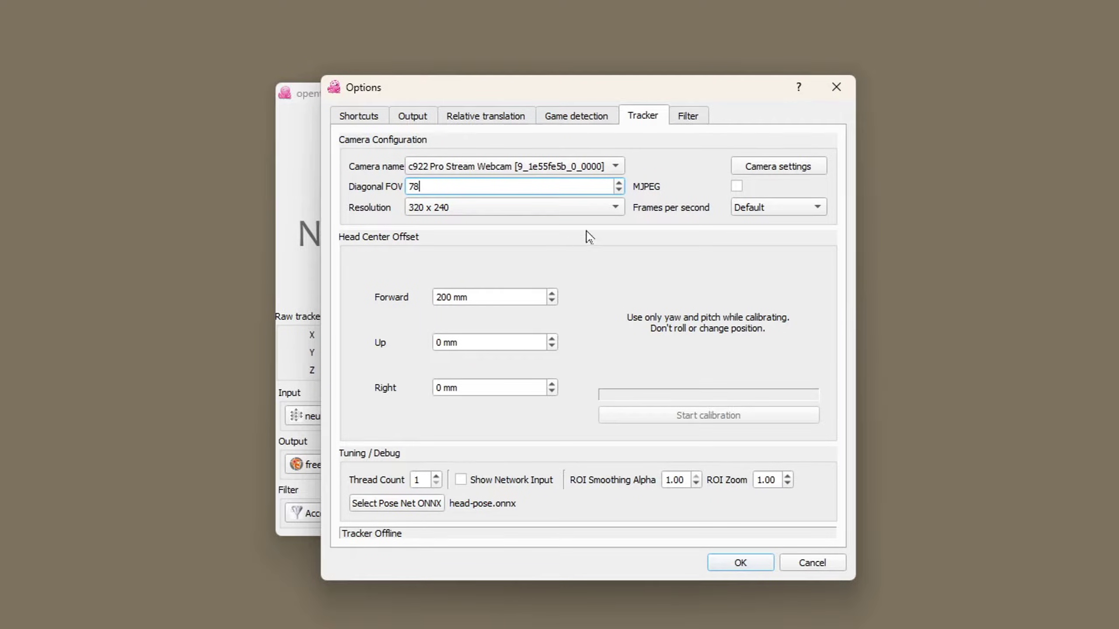
# Set the camera resolution to 640 x 480 at 30 frames per second
pyautogui.click(611, 210)
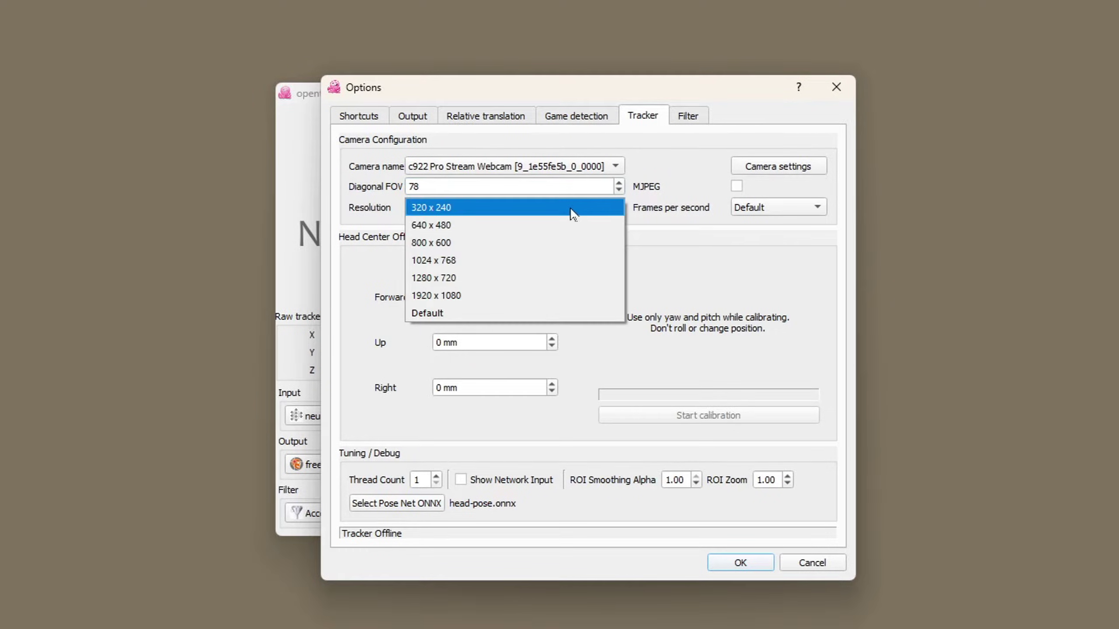
pyautogui.click(472, 230)
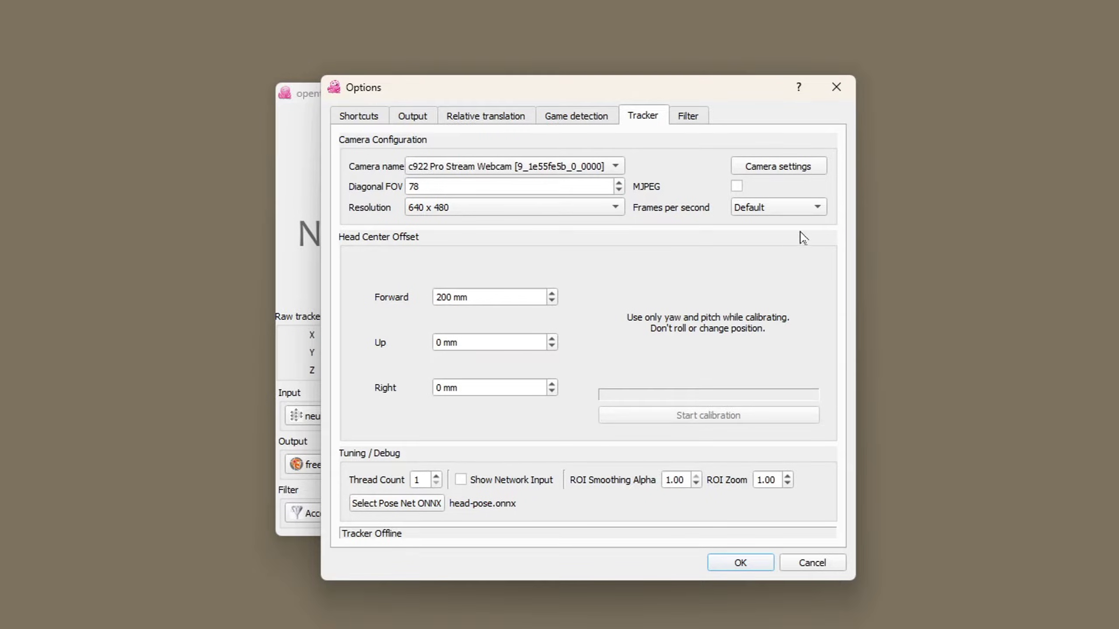
pyautogui.click(817, 207)
pyautogui.click(777, 226)
pyautogui.click(777, 166)
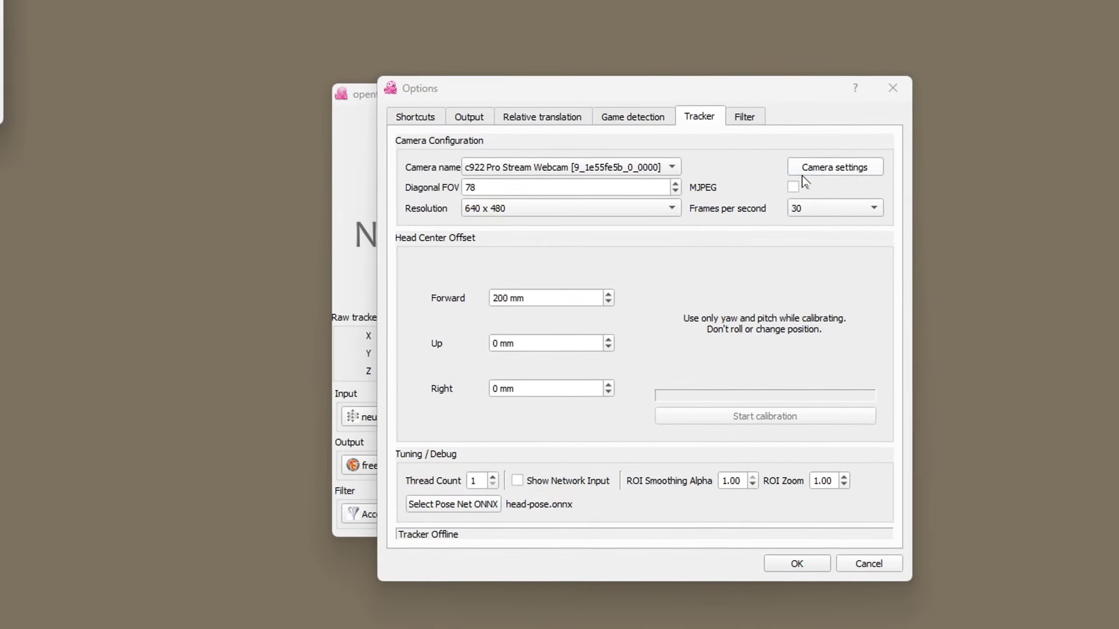
pyautogui.moveTo(46, 2); pyautogui.dragTo(232, 164)
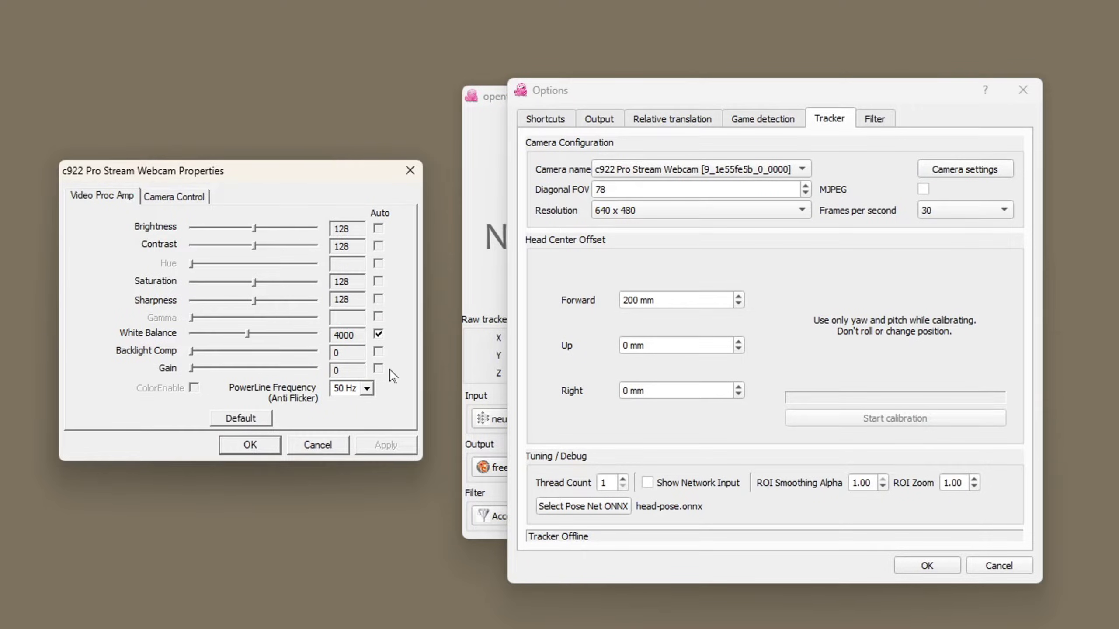
pyautogui.click(367, 390)
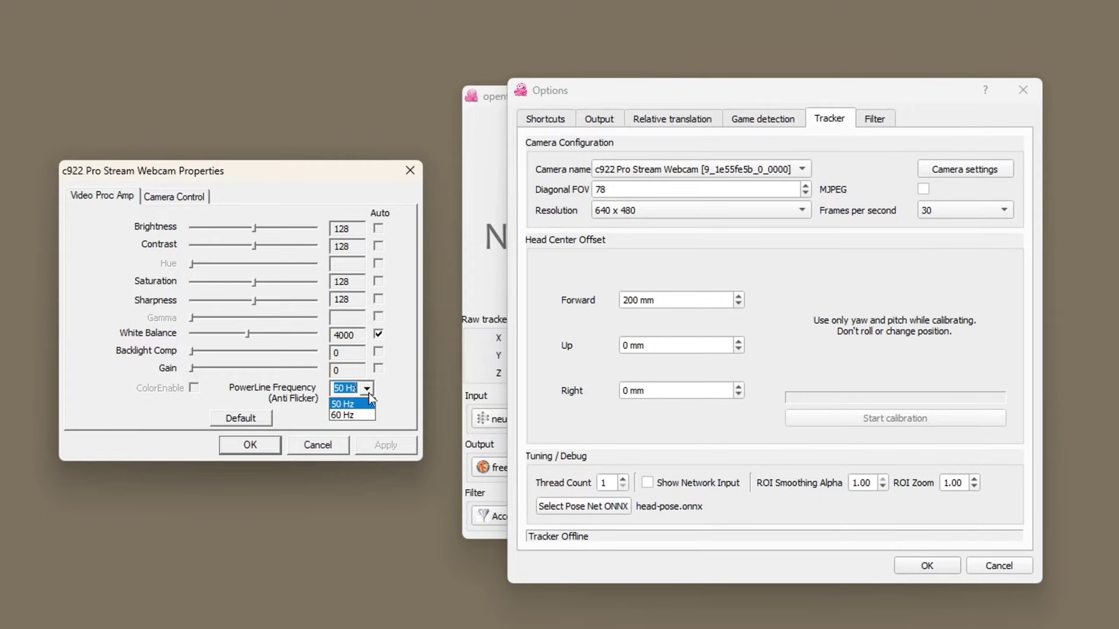
pyautogui.click(398, 391)
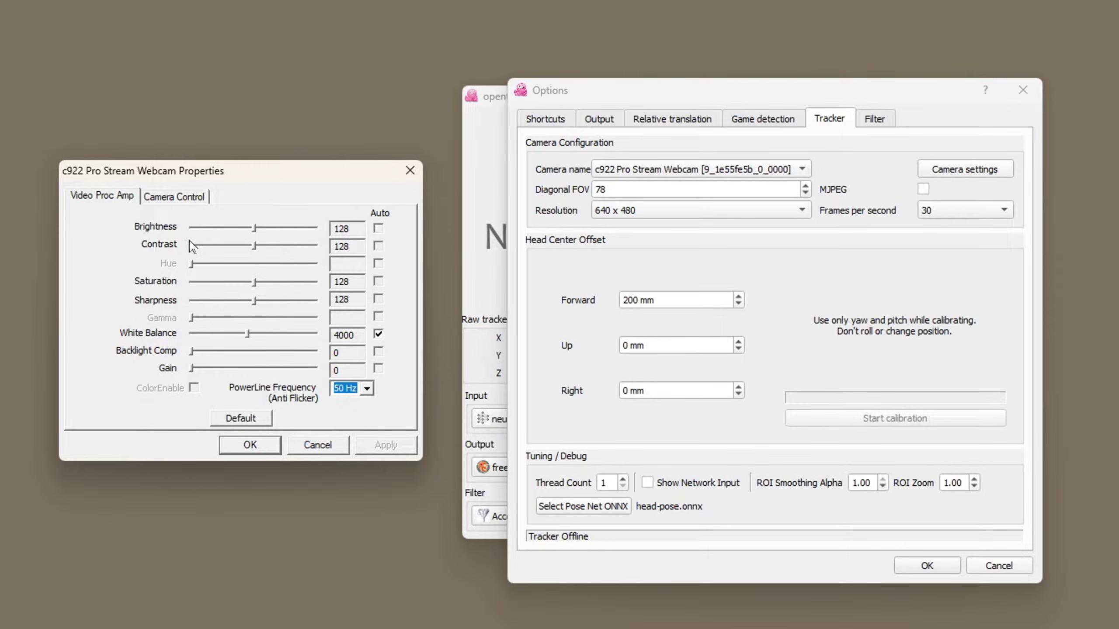
pyautogui.click(175, 199)
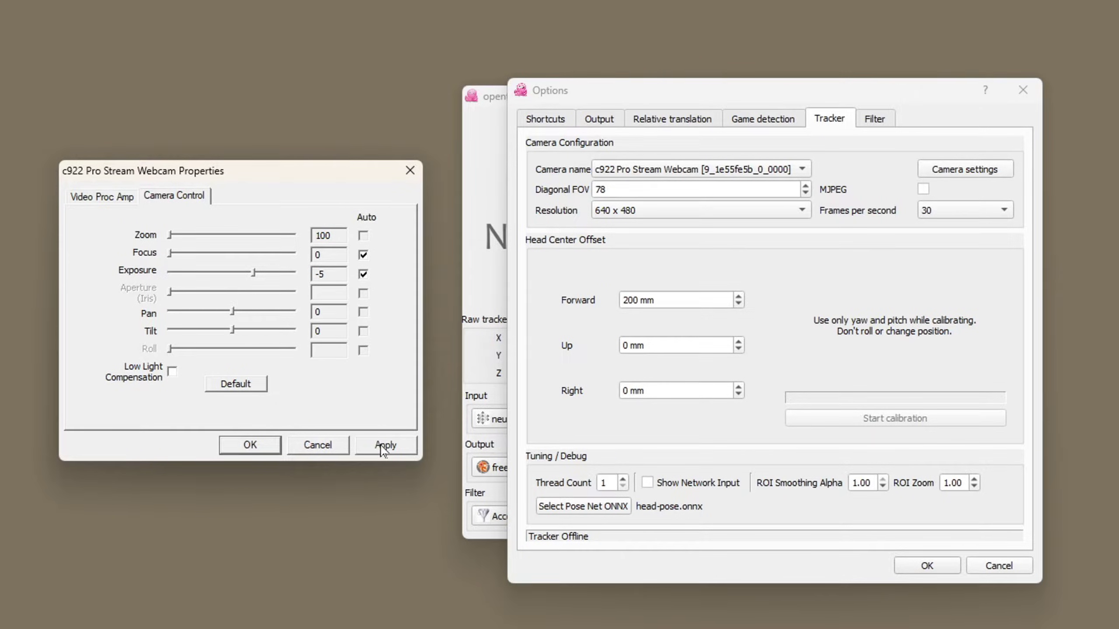
pyautogui.click(381, 446)
pyautogui.click(263, 448)
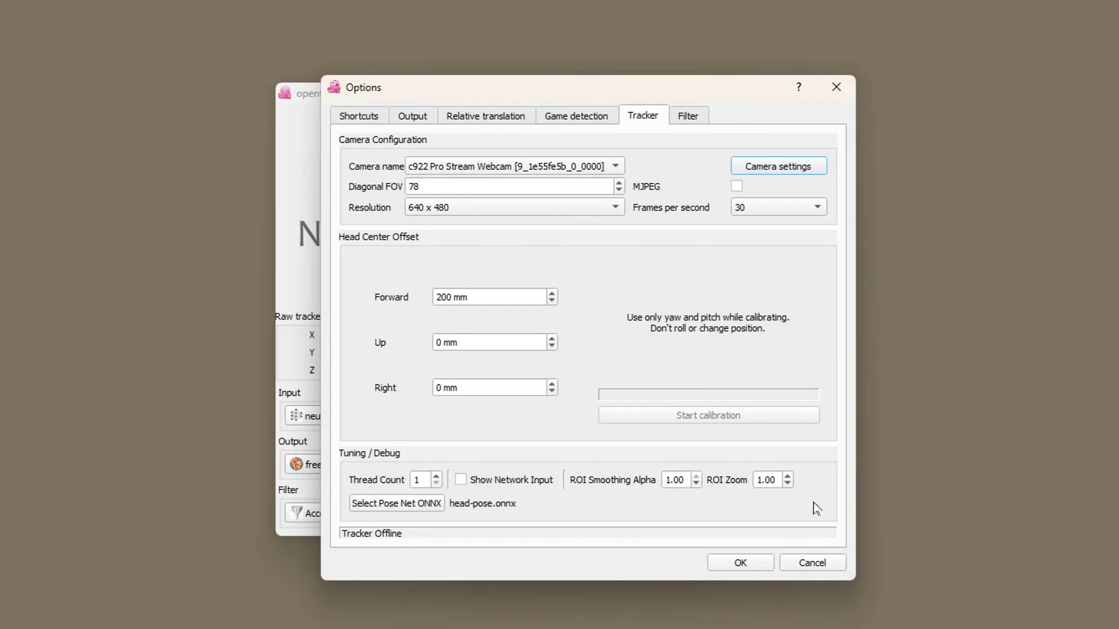
# Set Accela rotation smoothing 2.5°, deadzone 0.01°, position smoothing 1.5 mm, and save the options
pyautogui.click(696, 119)
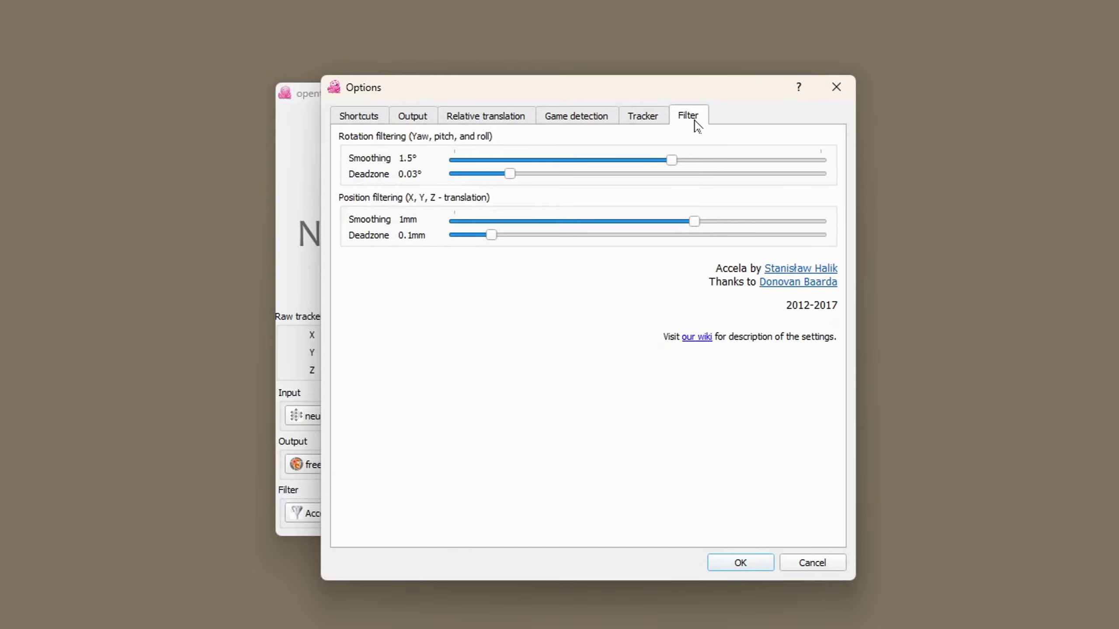
pyautogui.moveTo(673, 161); pyautogui.dragTo(819, 171)
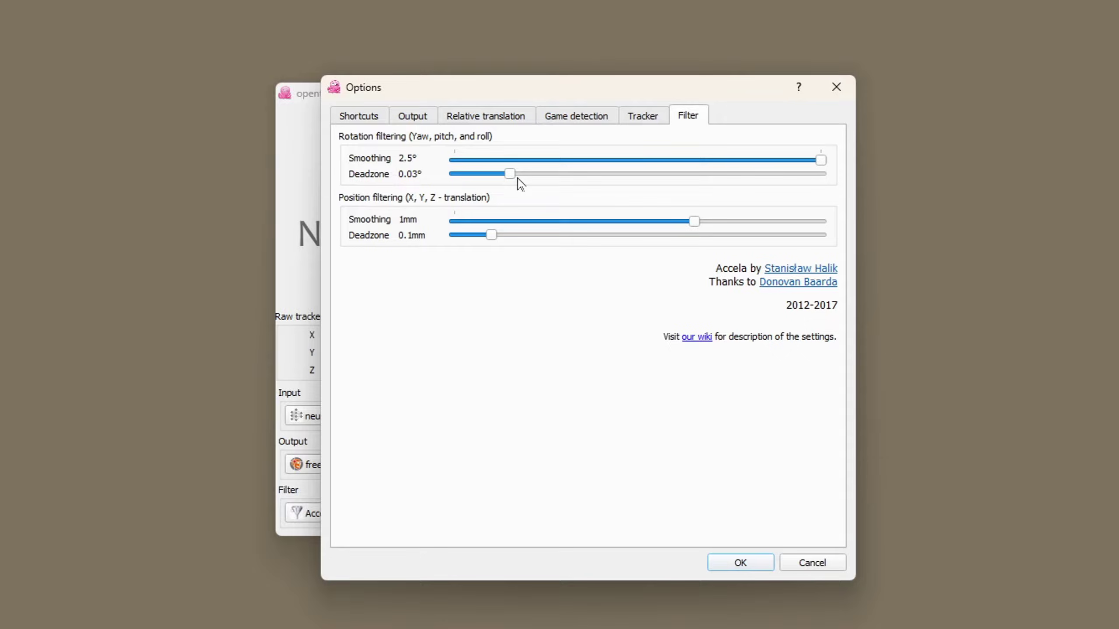
pyautogui.moveTo(509, 176); pyautogui.dragTo(473, 178)
pyautogui.moveTo(694, 221); pyautogui.dragTo(828, 238)
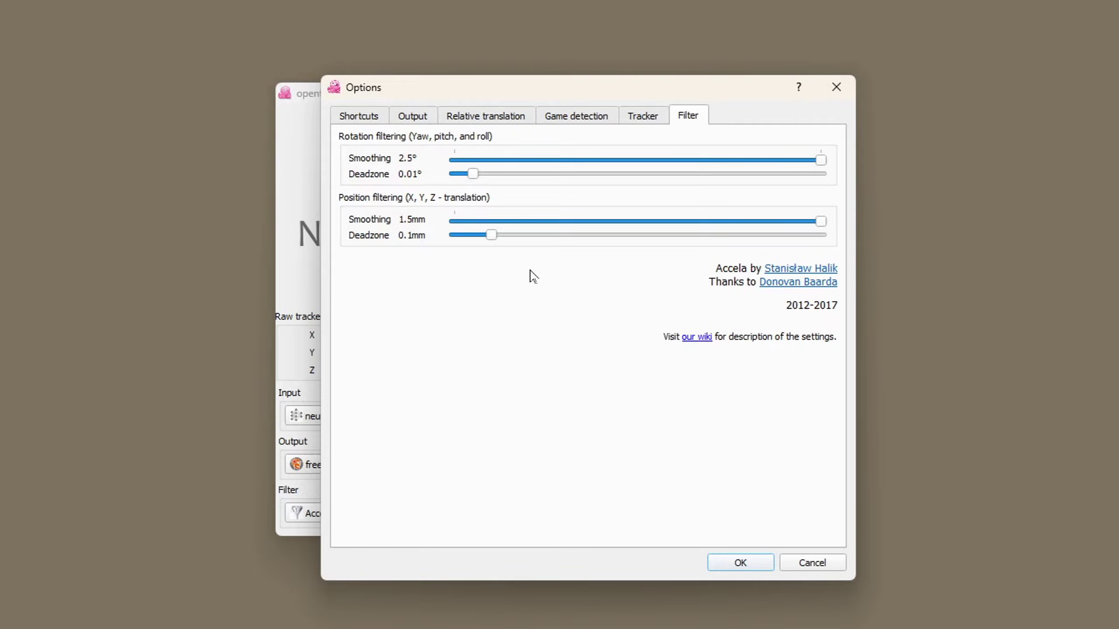
pyautogui.click(742, 564)
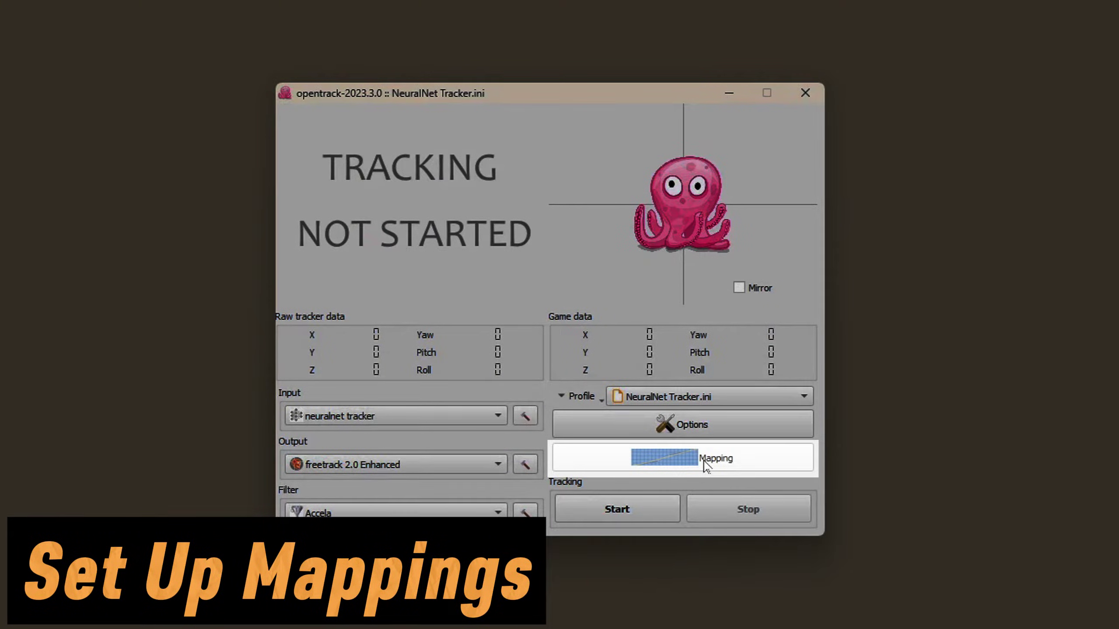
# In the mapping curves, set the yaw max input to 25°
pyautogui.click(704, 461)
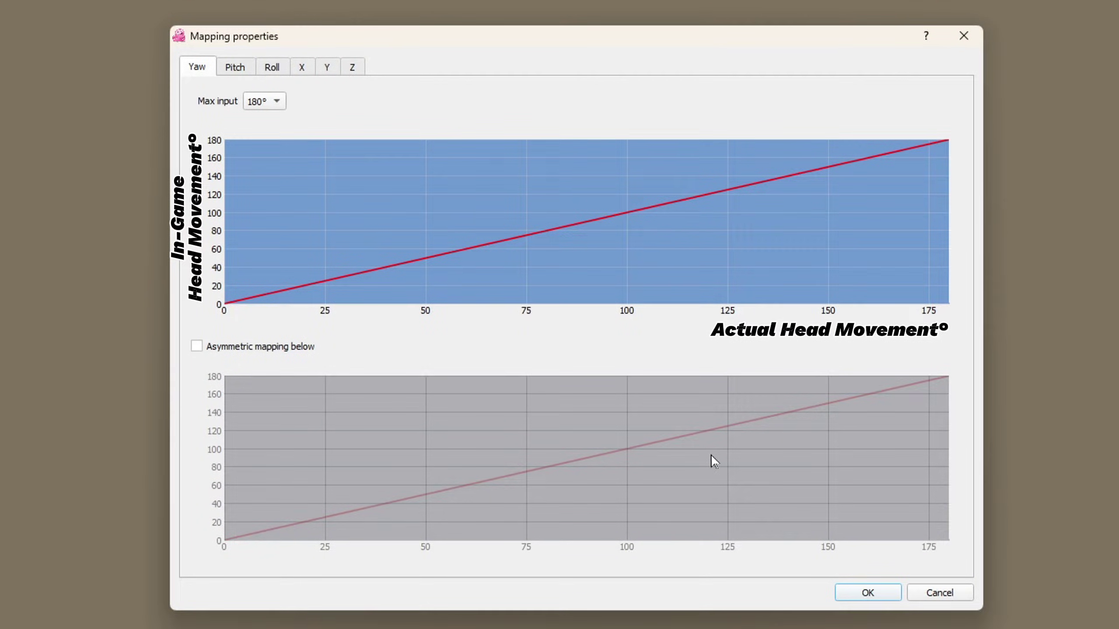
pyautogui.click(276, 102)
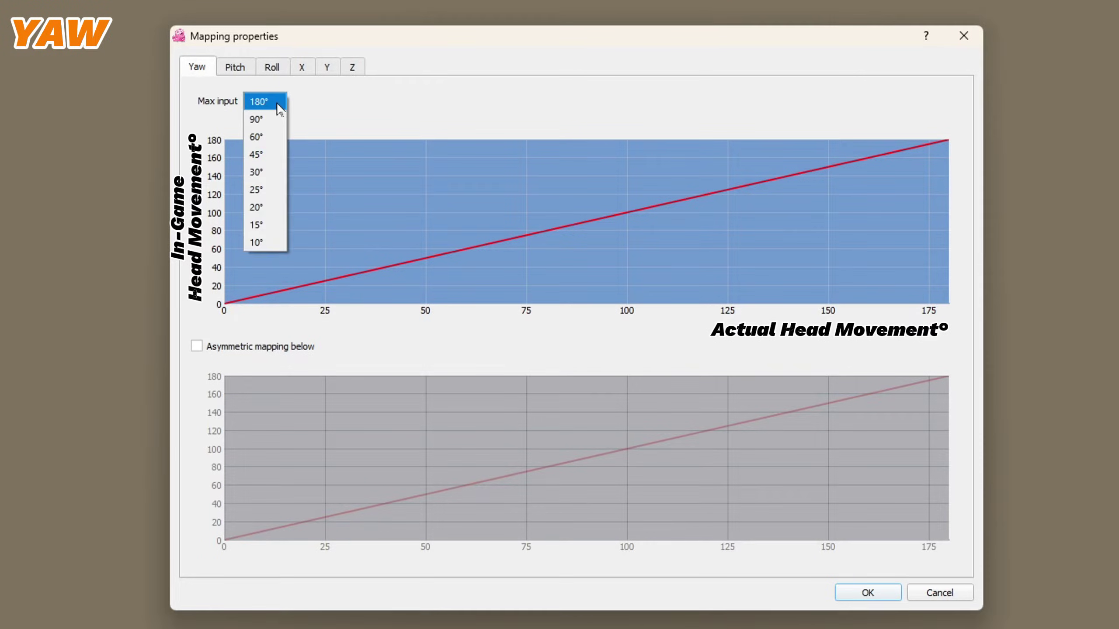
pyautogui.click(266, 190)
# Shape the yaw curve flat near zero, reaching full output at 25°, bowed up through 11°→96°
pyautogui.click(241, 299)
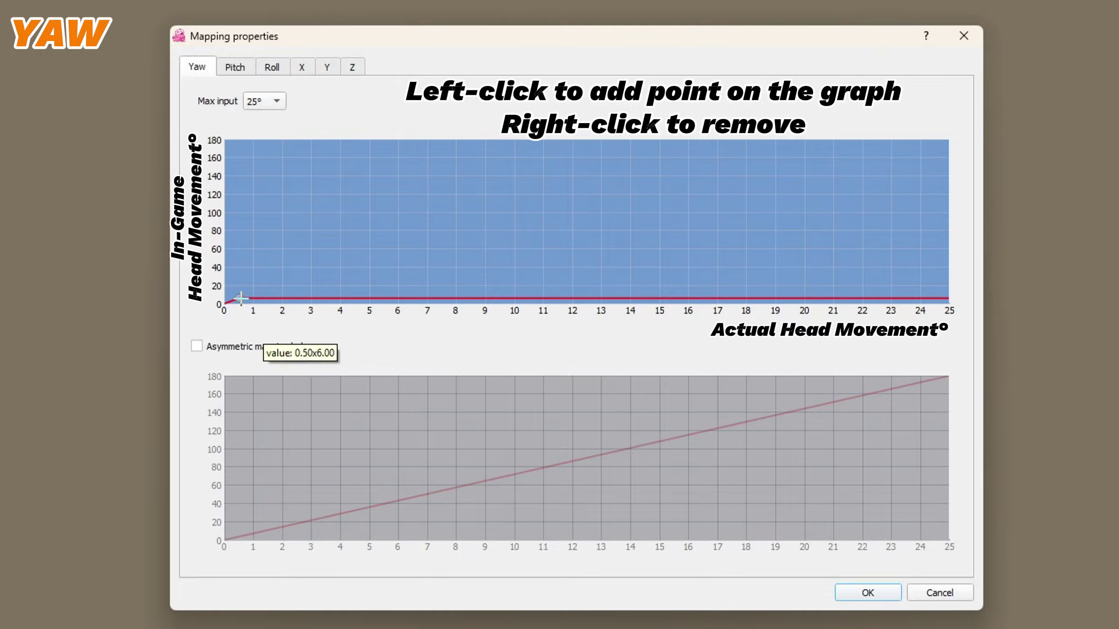
pyautogui.moveTo(240, 299); pyautogui.dragTo(240, 312)
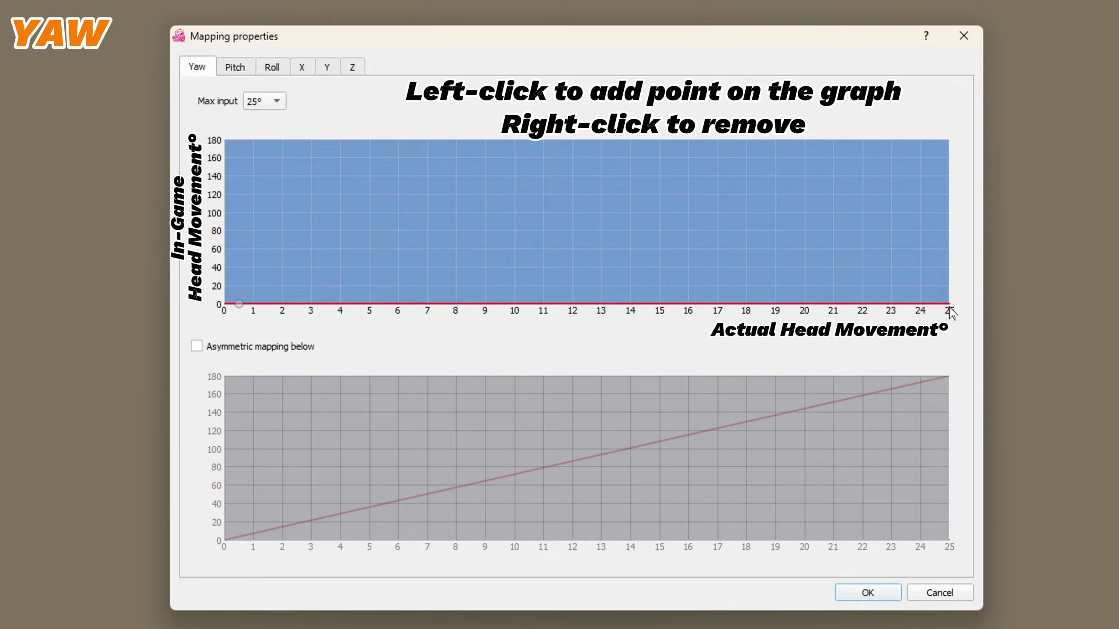
pyautogui.moveTo(948, 304); pyautogui.dragTo(953, 147)
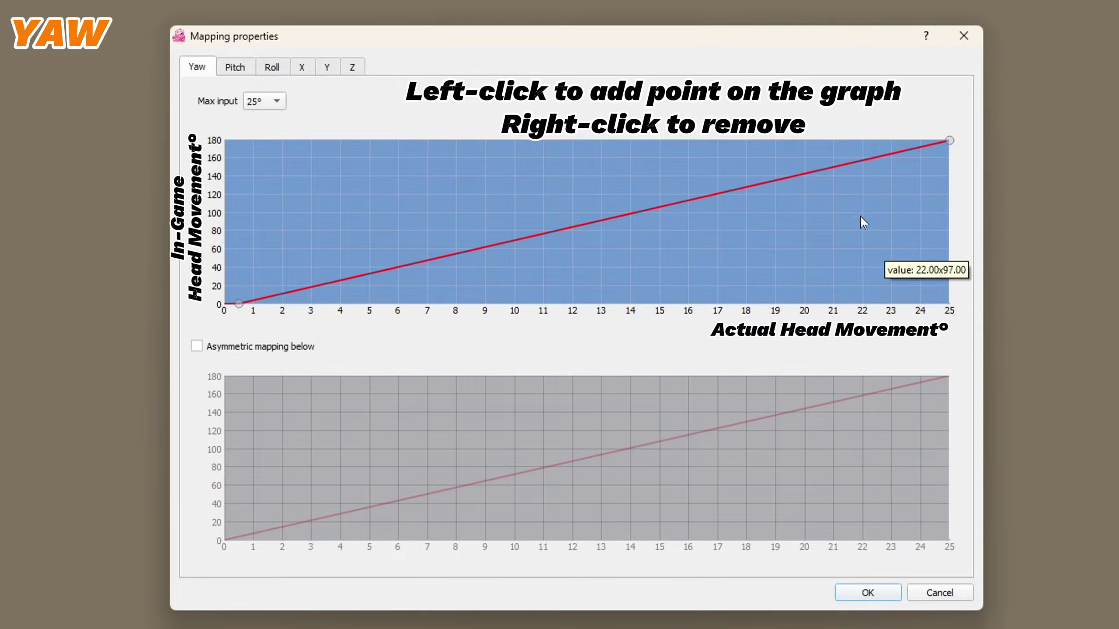
pyautogui.click(571, 225)
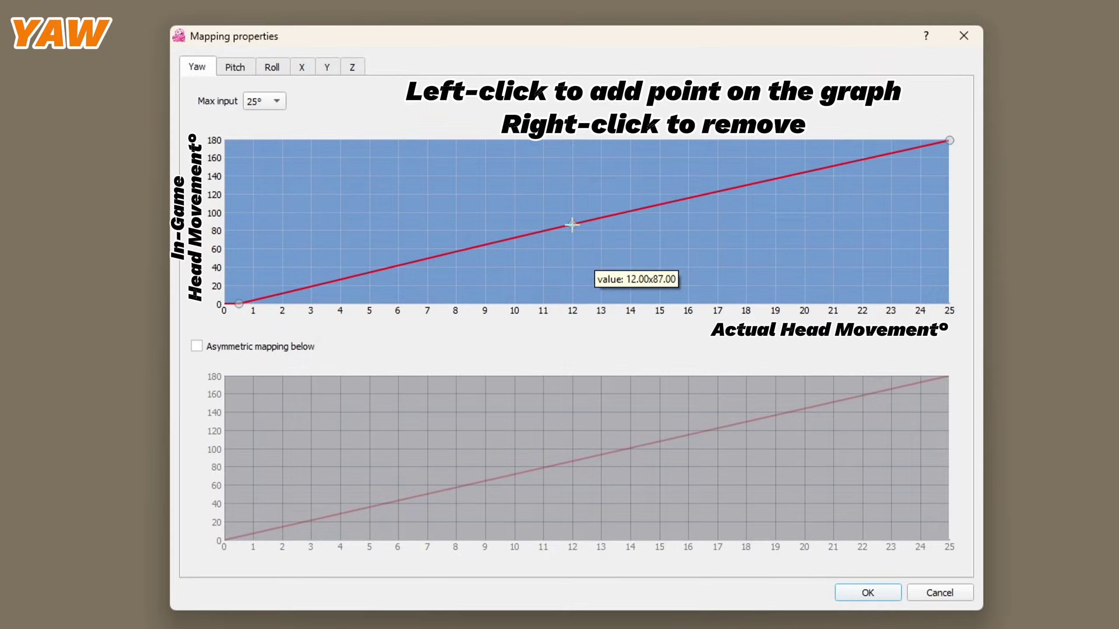
pyautogui.moveTo(572, 225); pyautogui.dragTo(541, 217)
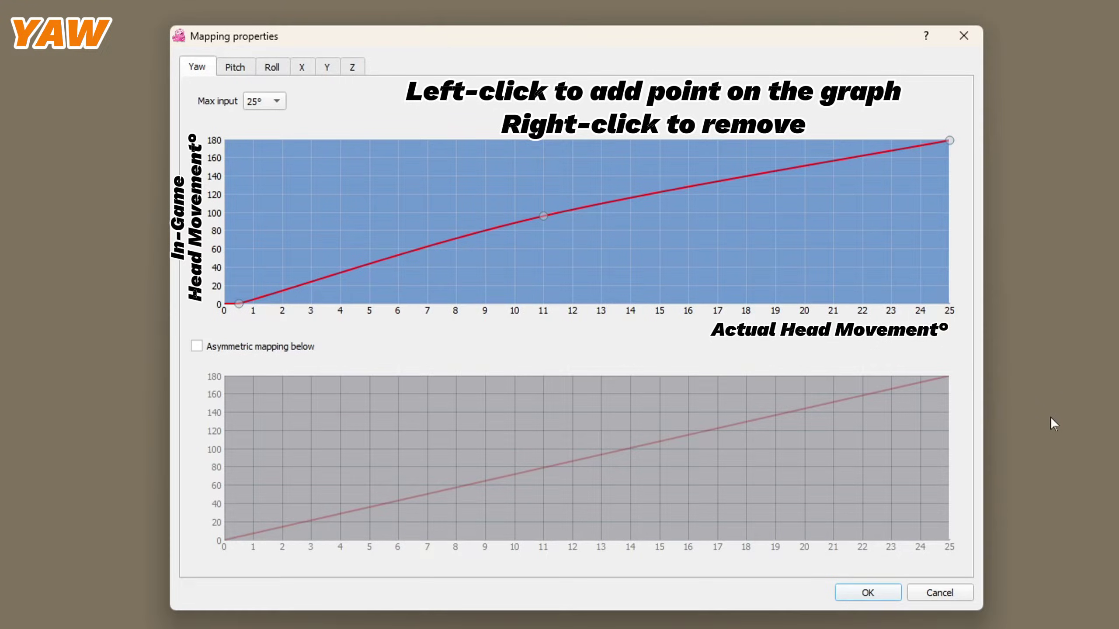
# Set the pitch curve's max input to 15° and max output to 180°
pyautogui.click(235, 67)
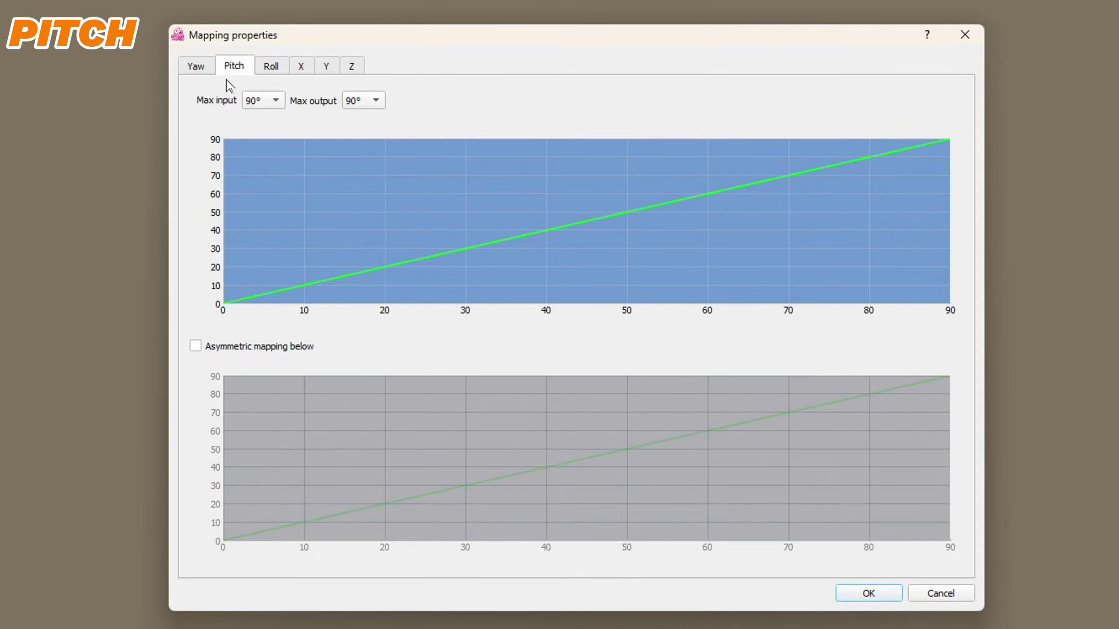
pyautogui.click(277, 103)
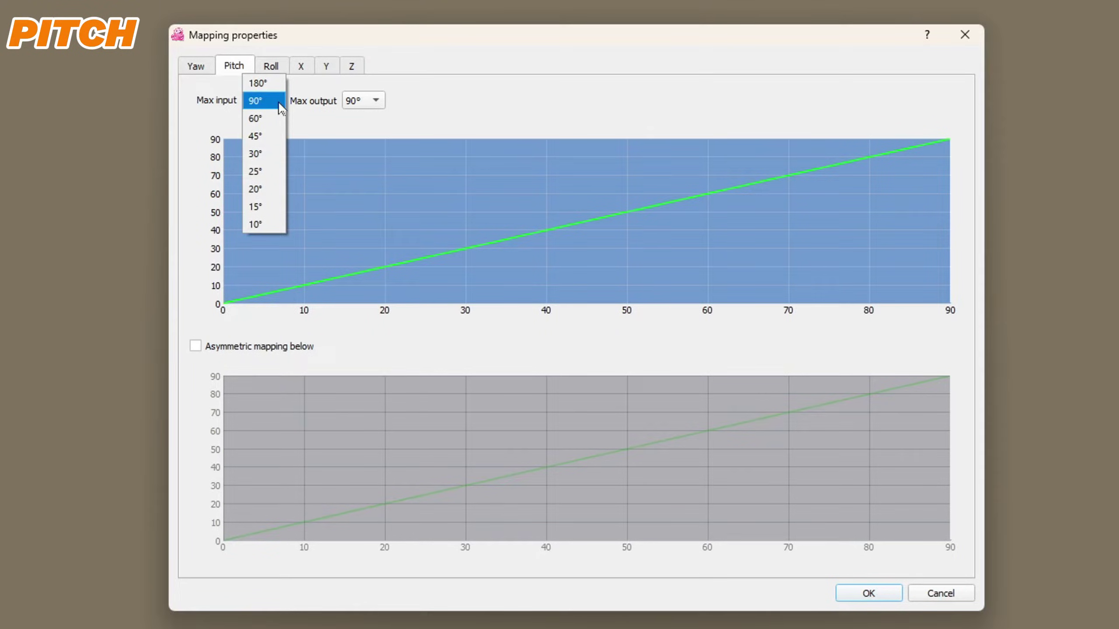
pyautogui.click(267, 207)
pyautogui.click(375, 102)
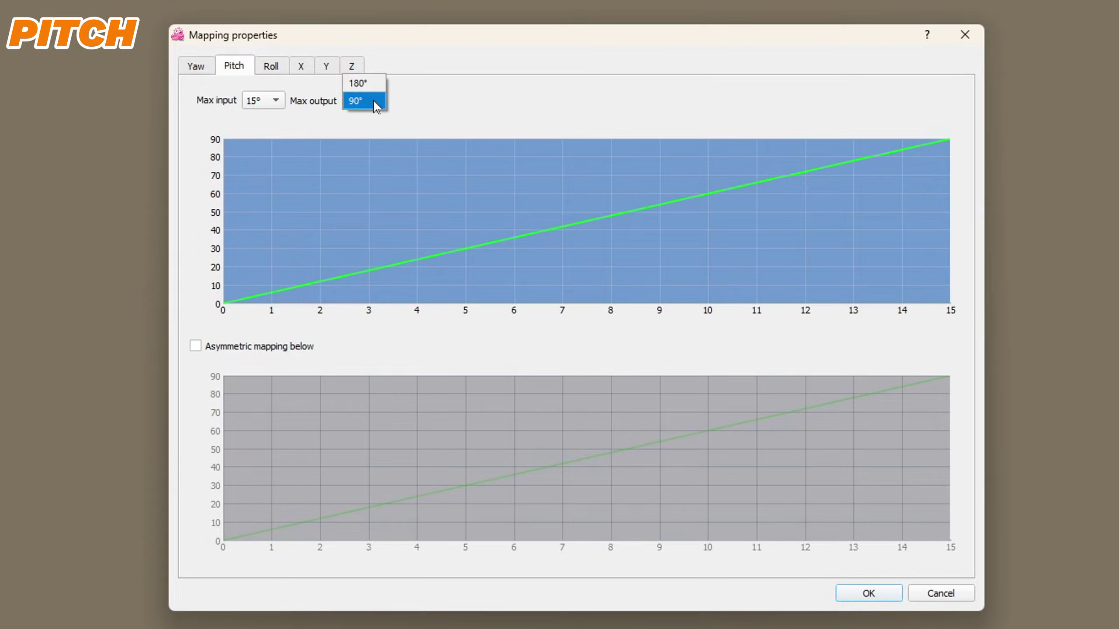
pyautogui.click(376, 84)
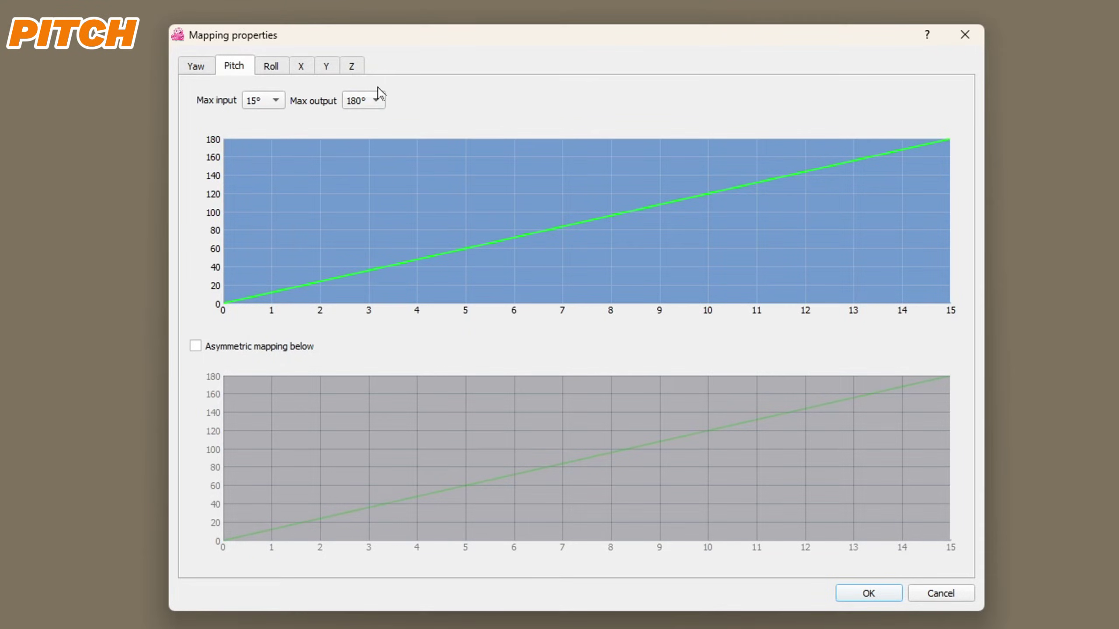
# Shape the pitch curve flat at start, rising to 180 at 15° via a 7°→108 bow
pyautogui.moveTo(249, 302); pyautogui.dragTo(248, 304)
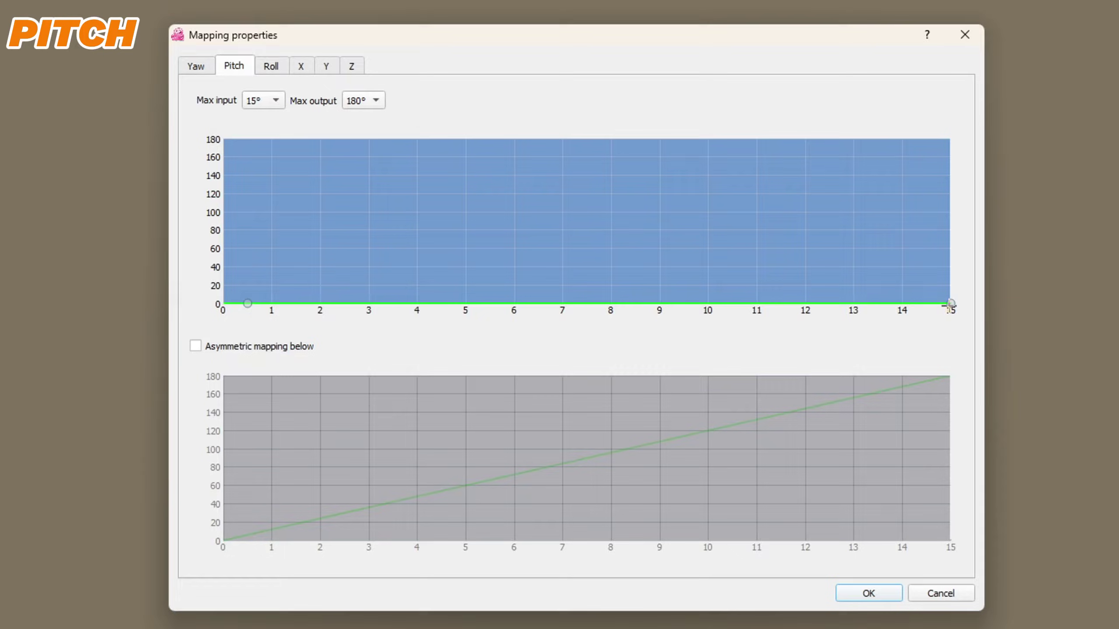
pyautogui.moveTo(950, 303); pyautogui.dragTo(954, 137)
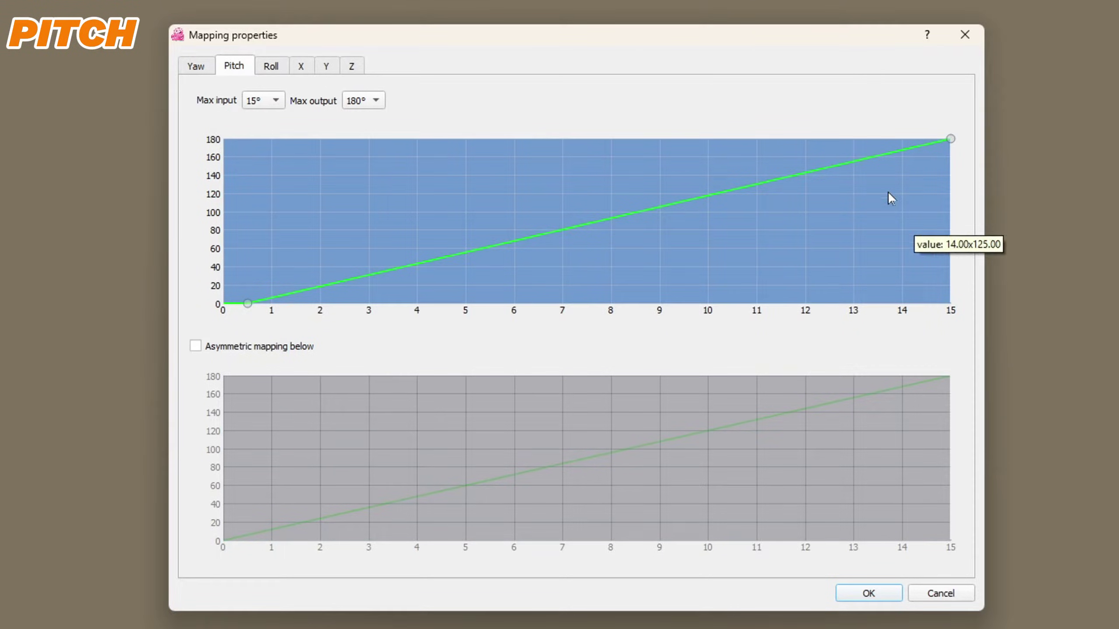
pyautogui.moveTo(584, 224); pyautogui.dragTo(570, 205)
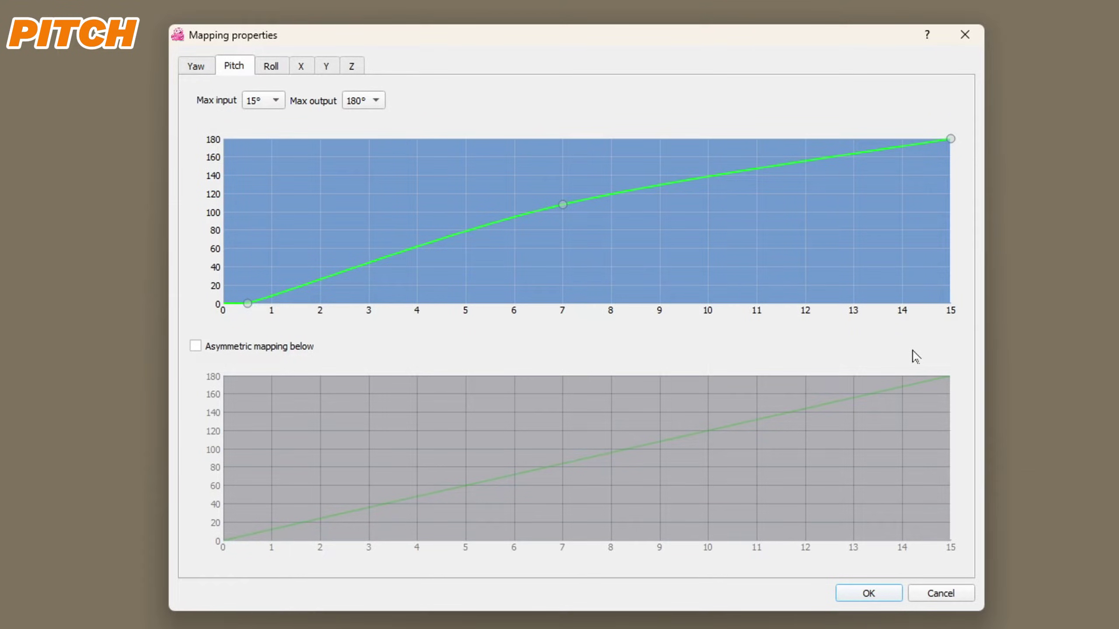
pyautogui.click(273, 66)
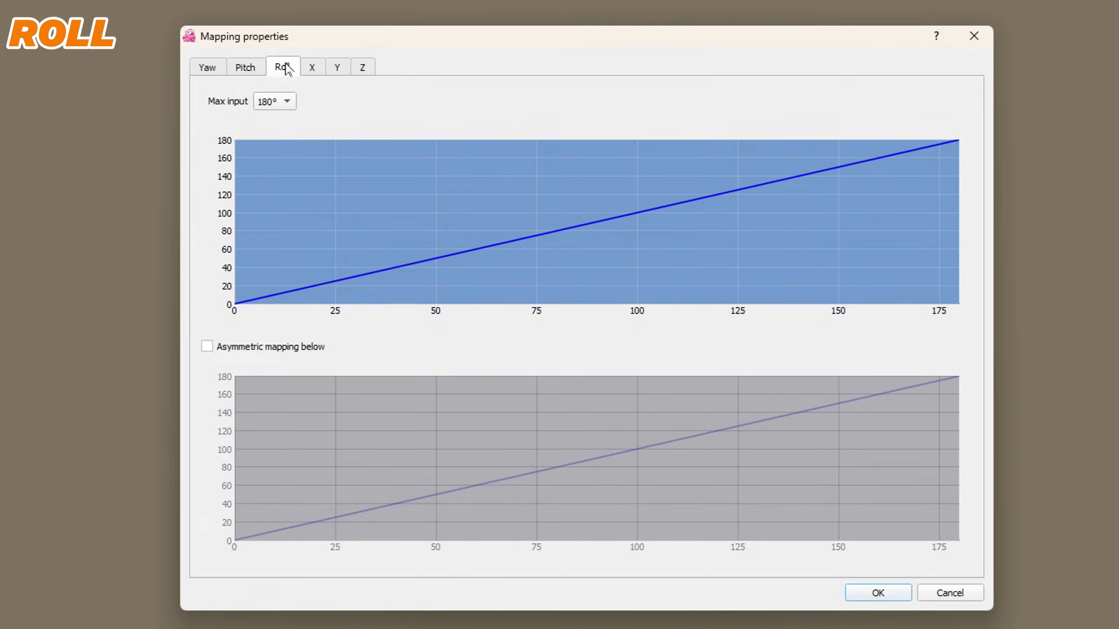
# Set roll max input to 20° with a flat start and the endpoint raised to about 57
pyautogui.click(287, 105)
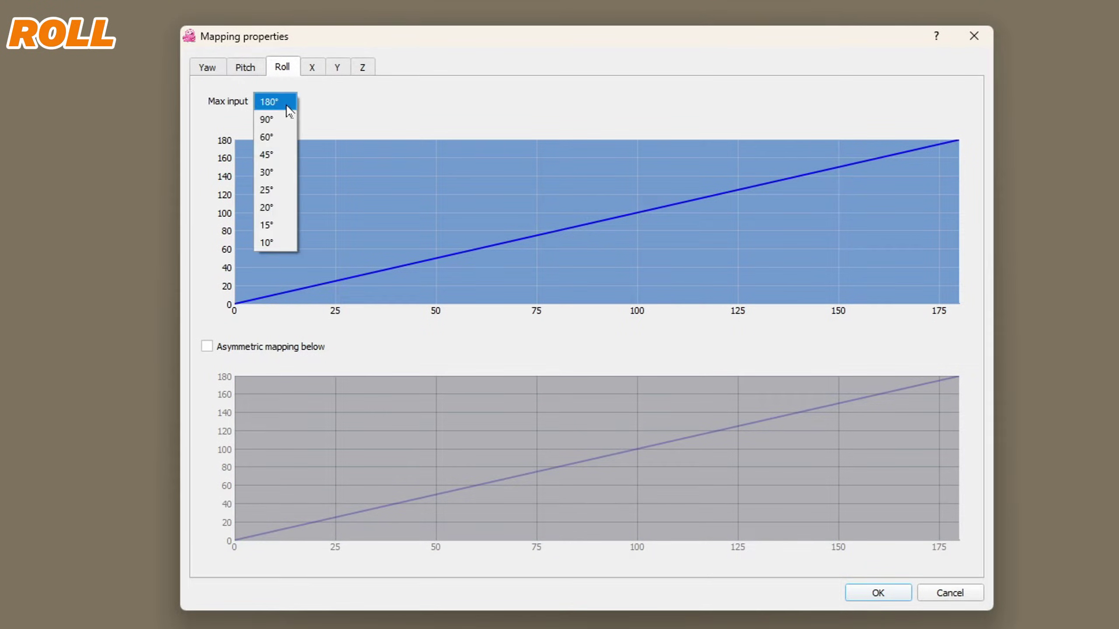
pyautogui.click(277, 208)
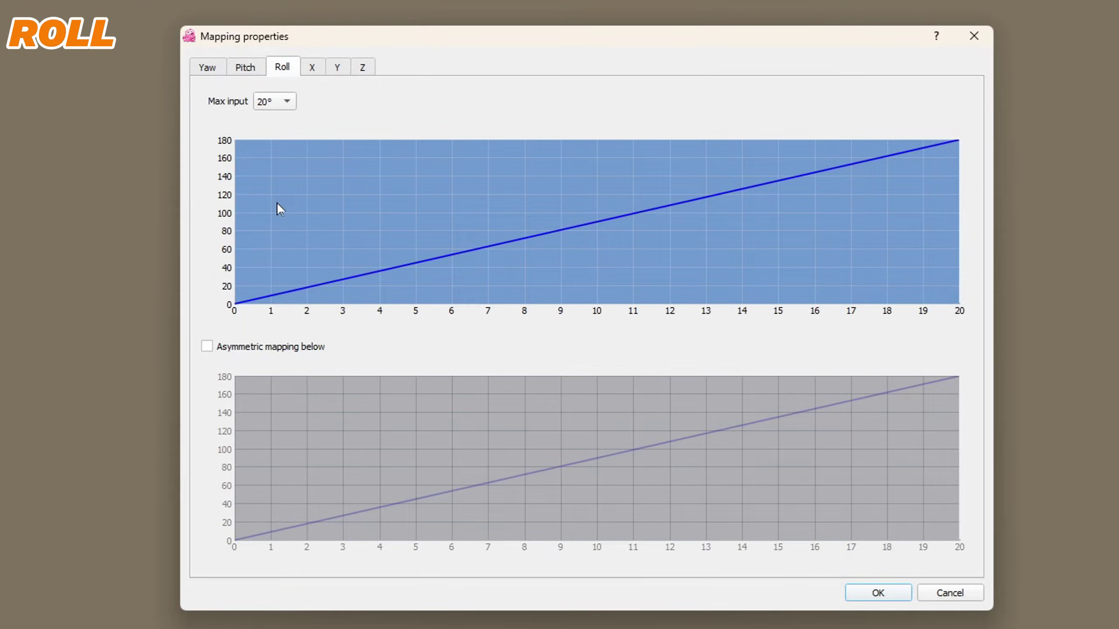
pyautogui.moveTo(266, 293); pyautogui.dragTo(253, 304)
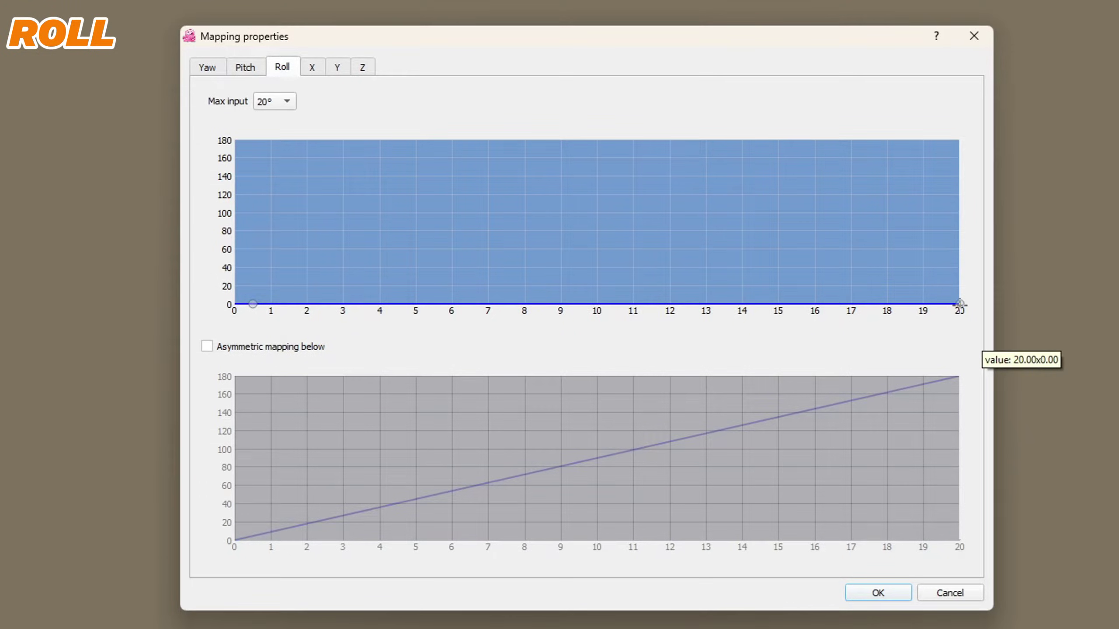
pyautogui.moveTo(959, 304); pyautogui.dragTo(960, 253)
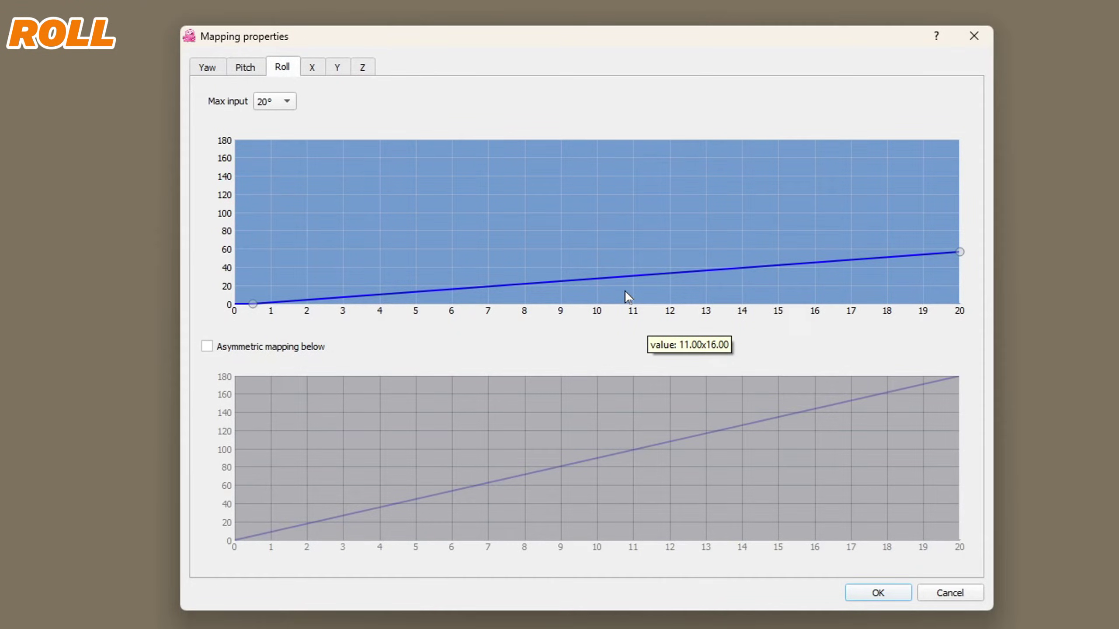
pyautogui.click(312, 67)
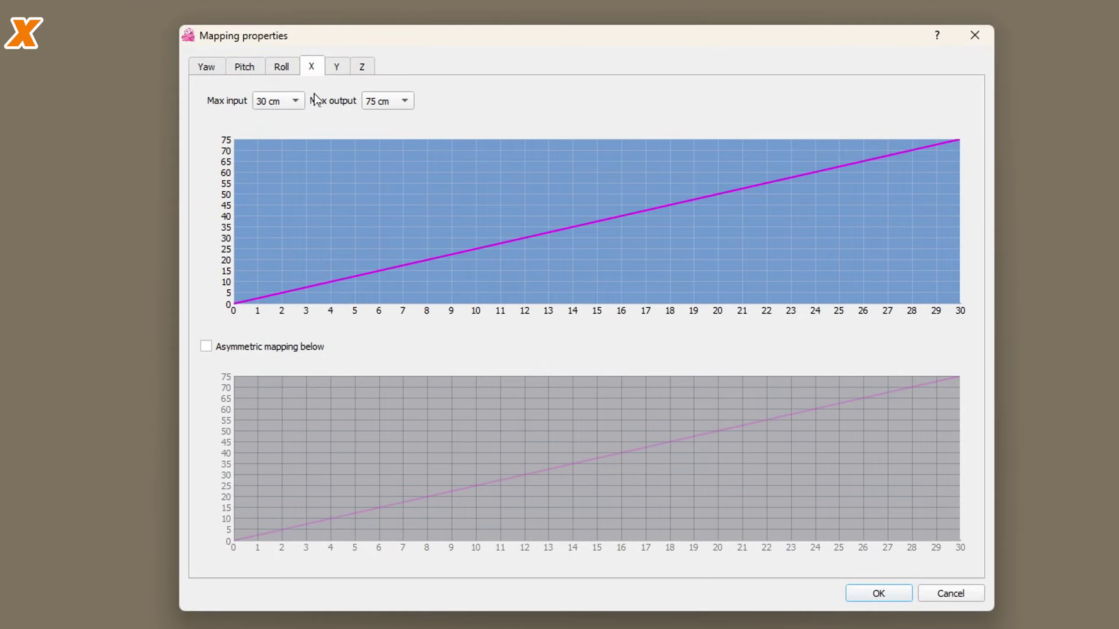
# Set X max input to 15 cm and shape its curve with a small dead zone, bowing up to 75
pyautogui.click(296, 105)
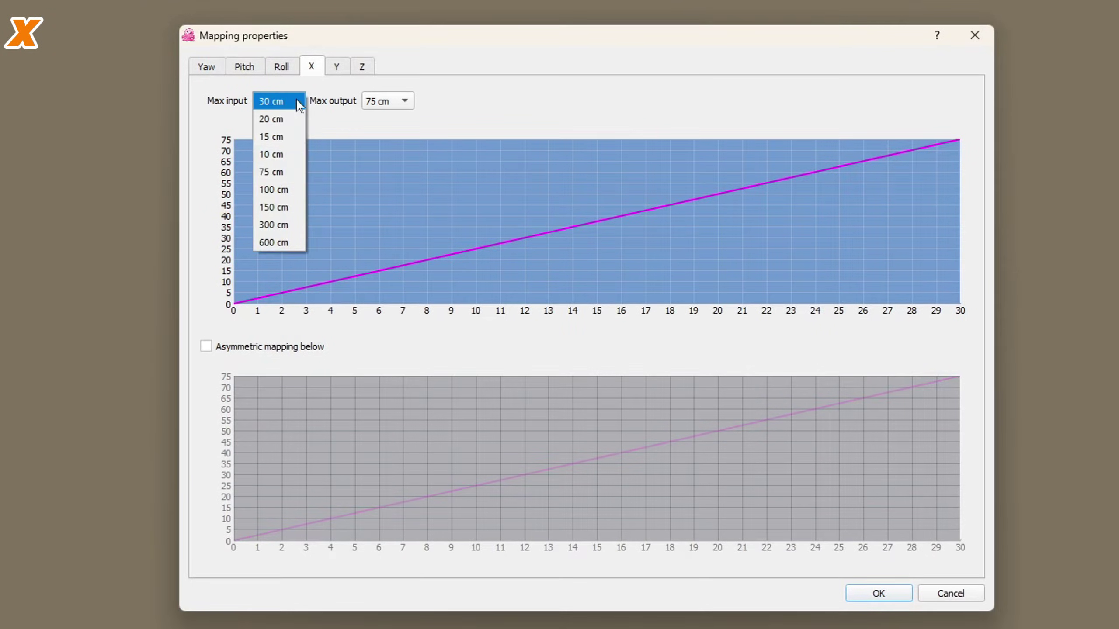
pyautogui.click(286, 137)
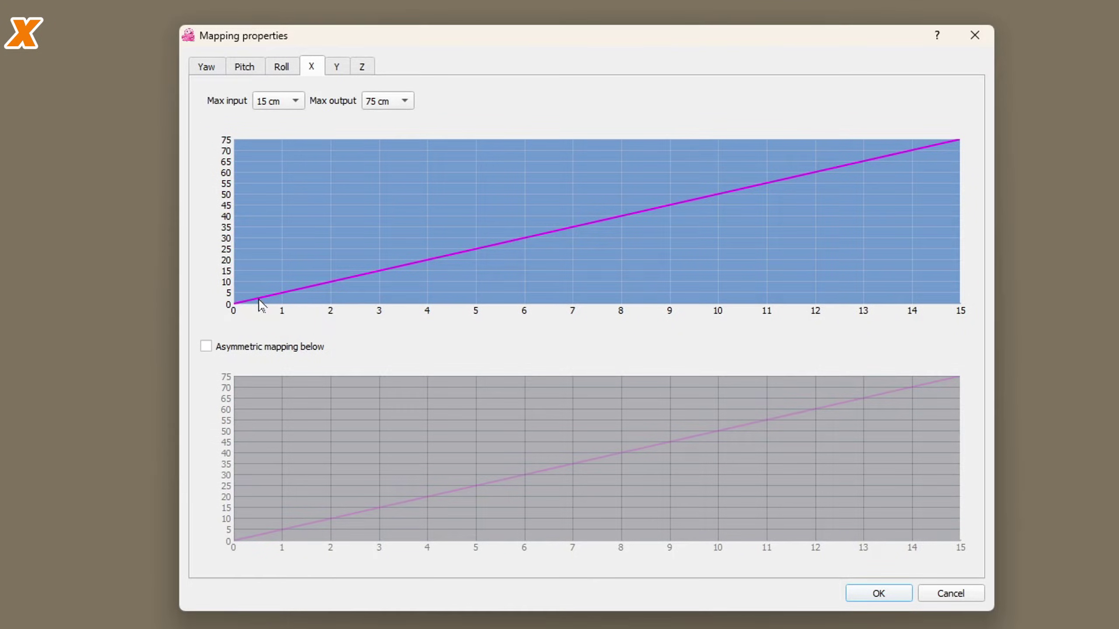
pyautogui.moveTo(259, 299); pyautogui.dragTo(258, 305)
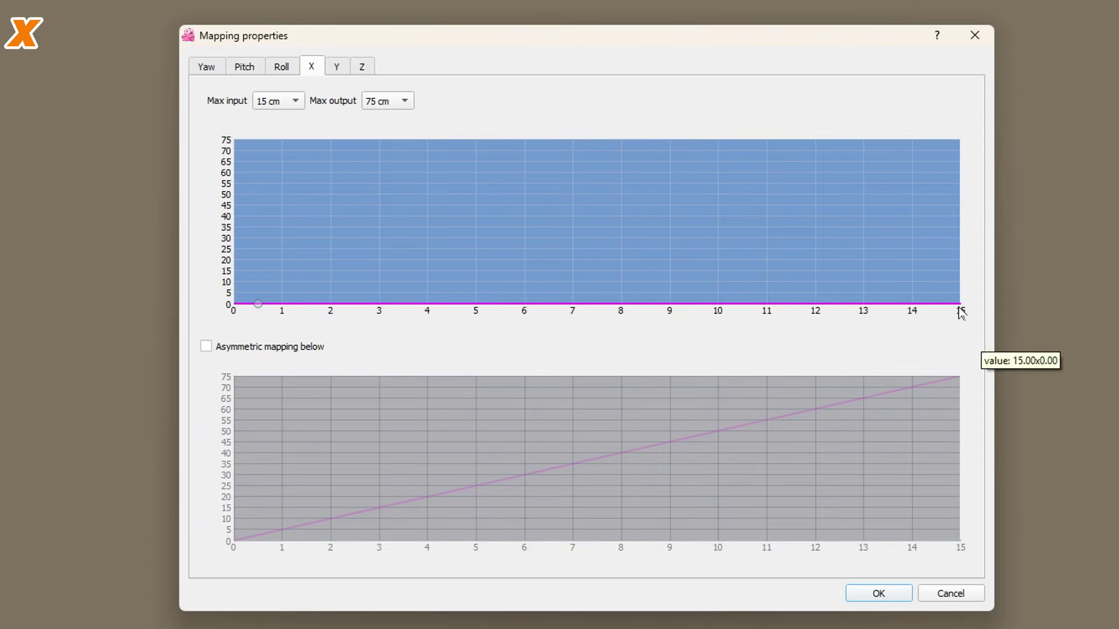
pyautogui.moveTo(959, 304); pyautogui.dragTo(960, 140)
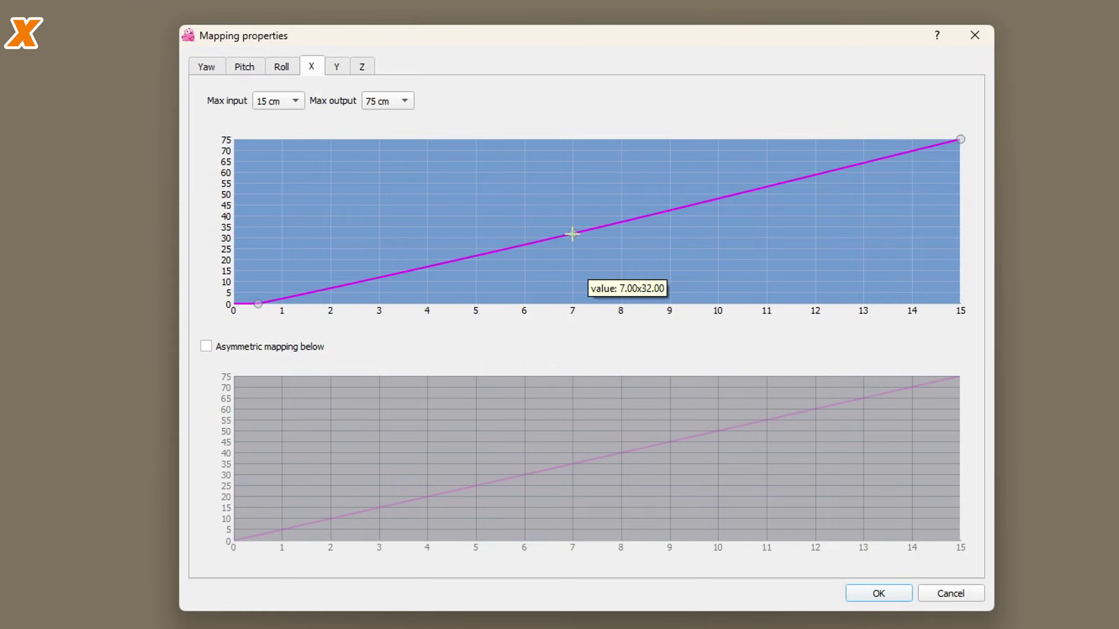
pyautogui.moveTo(571, 232); pyautogui.dragTo(549, 218)
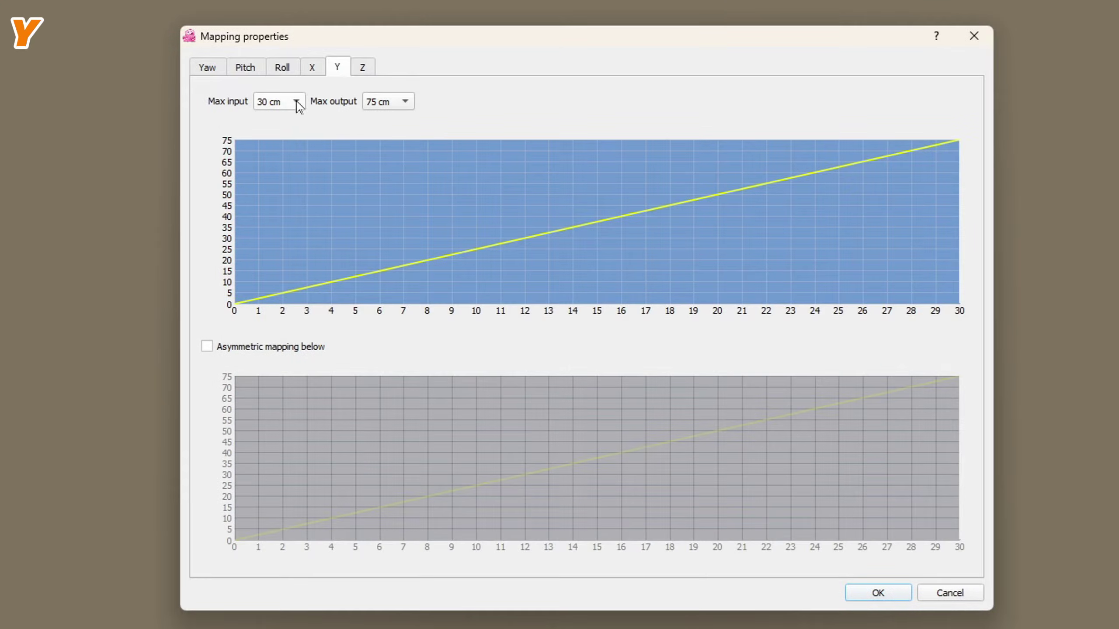
pyautogui.click(296, 102)
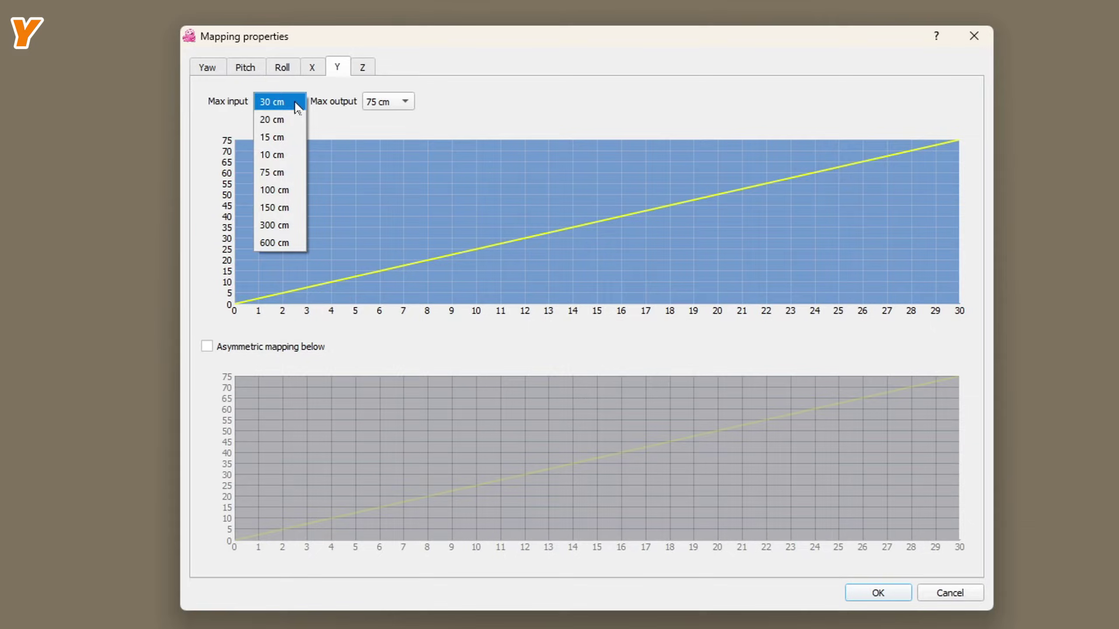
# Give the Y curve a 15 cm max input, a flat dead zone at the start, and an end at 75
pyautogui.click(282, 137)
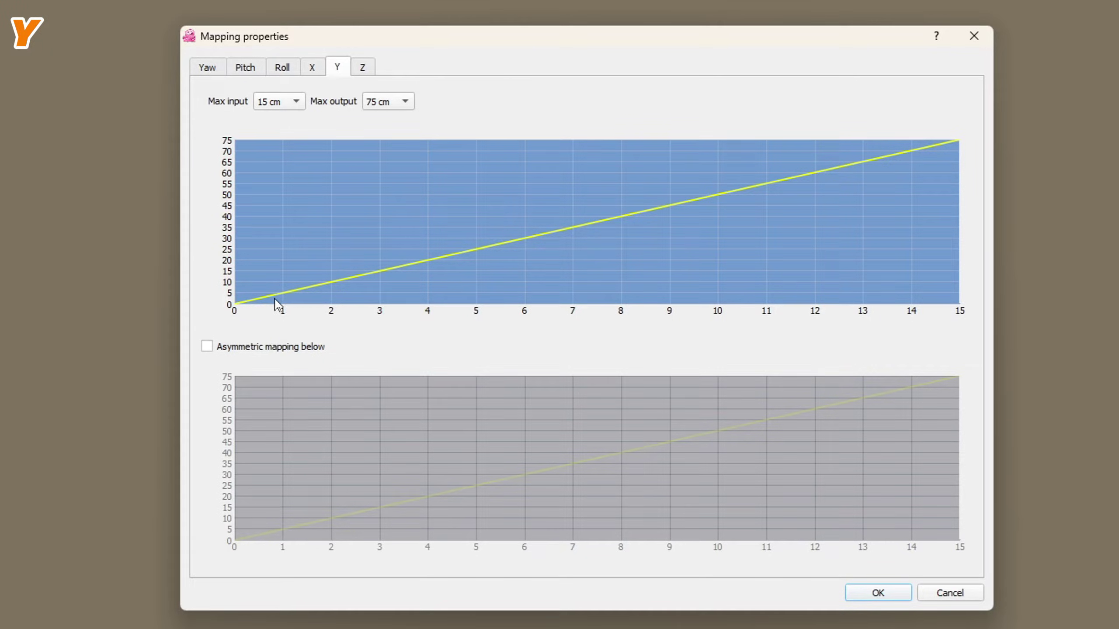
pyautogui.moveTo(263, 298); pyautogui.dragTo(264, 318)
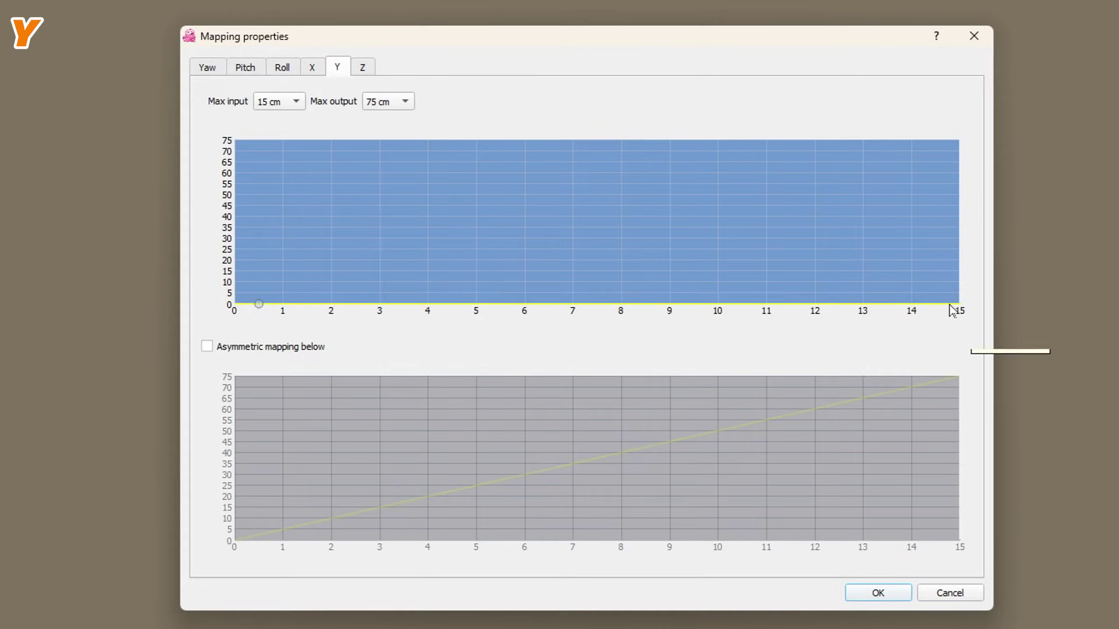
pyautogui.moveTo(958, 304); pyautogui.dragTo(959, 139)
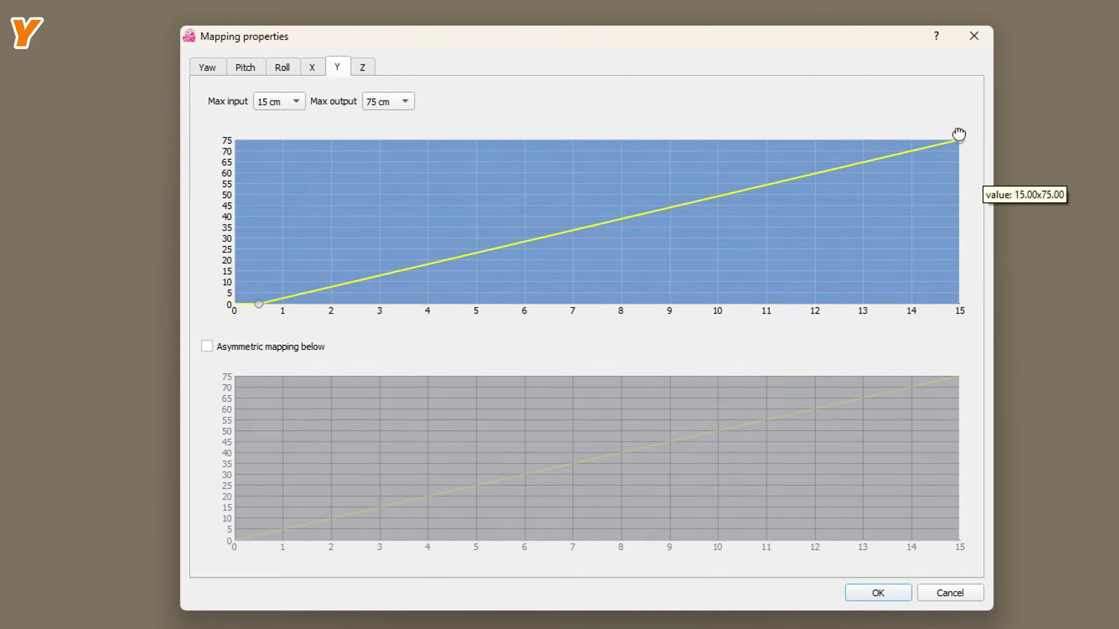
pyautogui.click(583, 224)
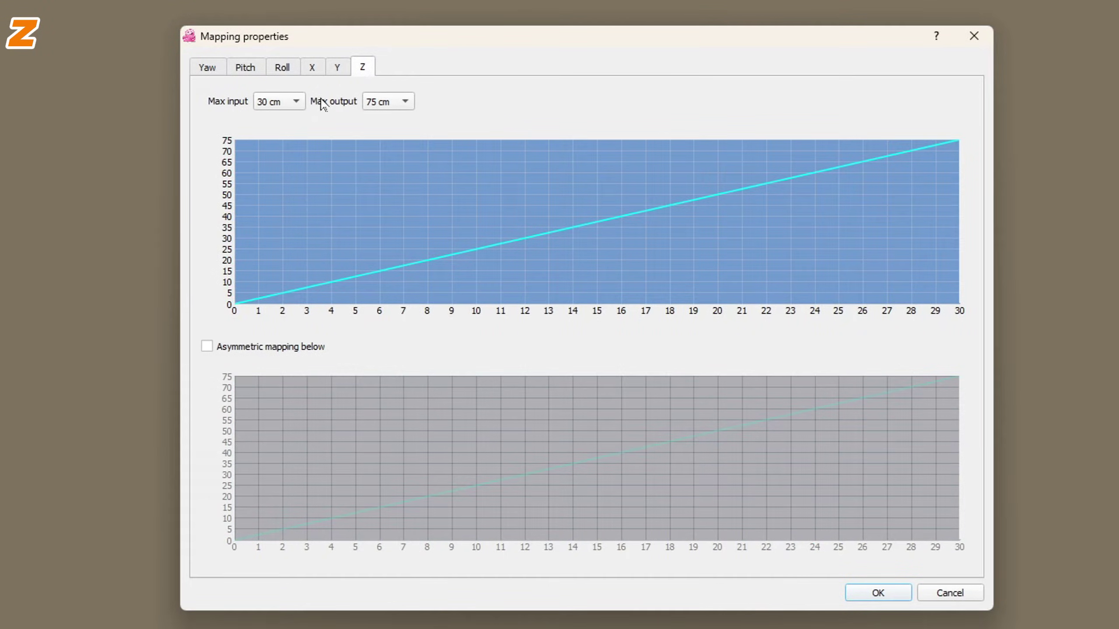
# Set Z max input to 10 cm and bend its curve through about 4.5→44 up to 75
pyautogui.click(296, 101)
pyautogui.click(277, 155)
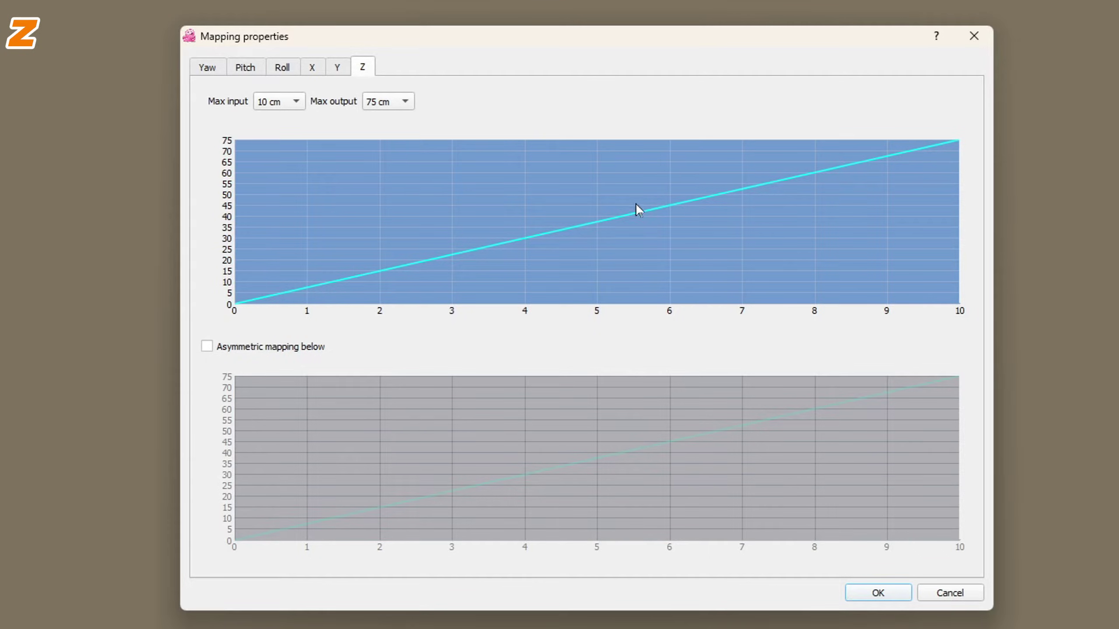
pyautogui.click(593, 222)
pyautogui.moveTo(595, 222); pyautogui.dragTo(561, 212)
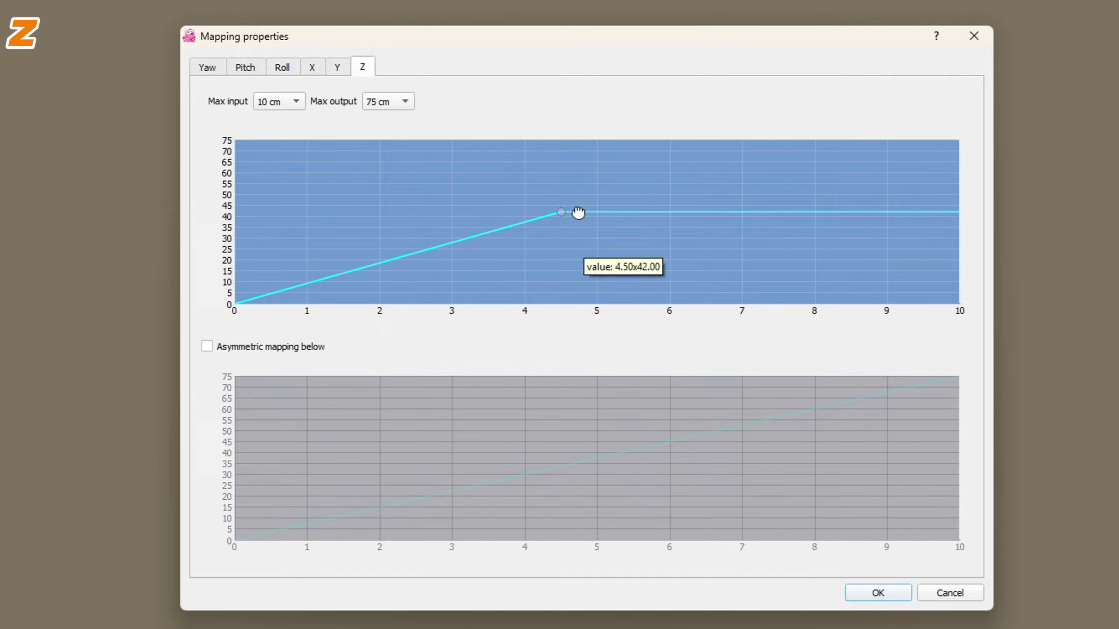
pyautogui.moveTo(960, 214); pyautogui.dragTo(944, 153)
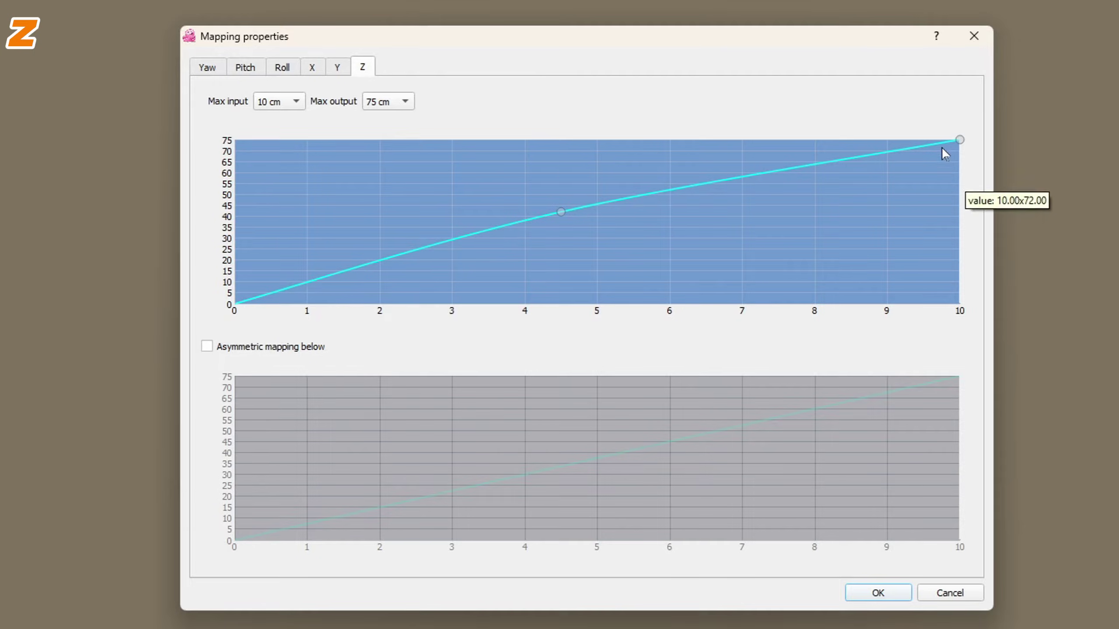
pyautogui.moveTo(561, 212); pyautogui.dragTo(558, 214)
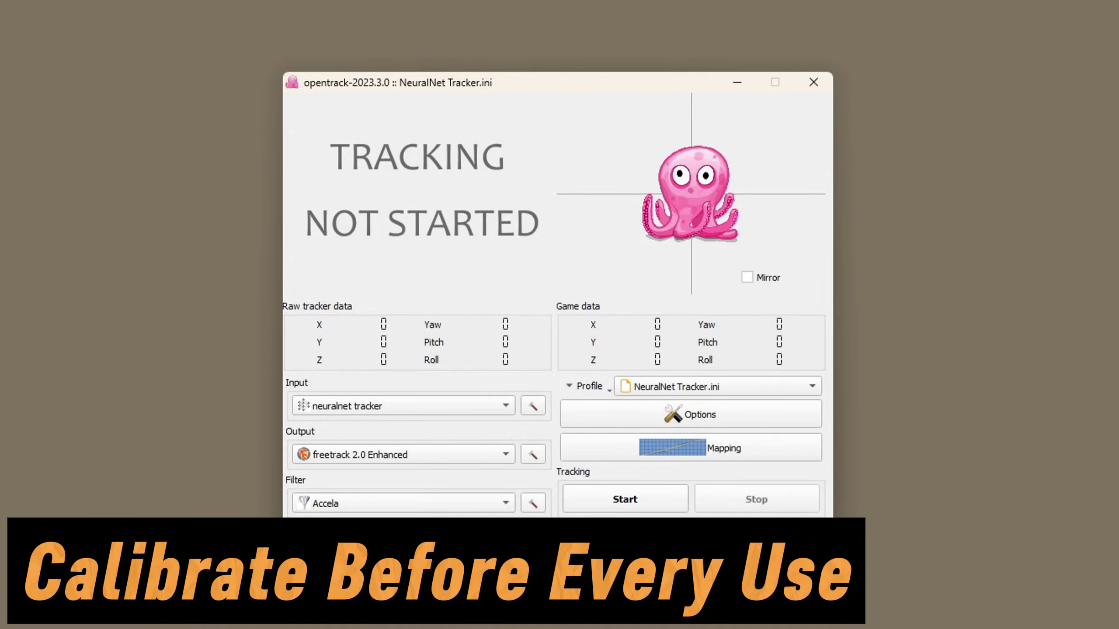
# Reopen the tracker Options on the Tracker settings, moved left beside the main window
pyautogui.click(534, 408)
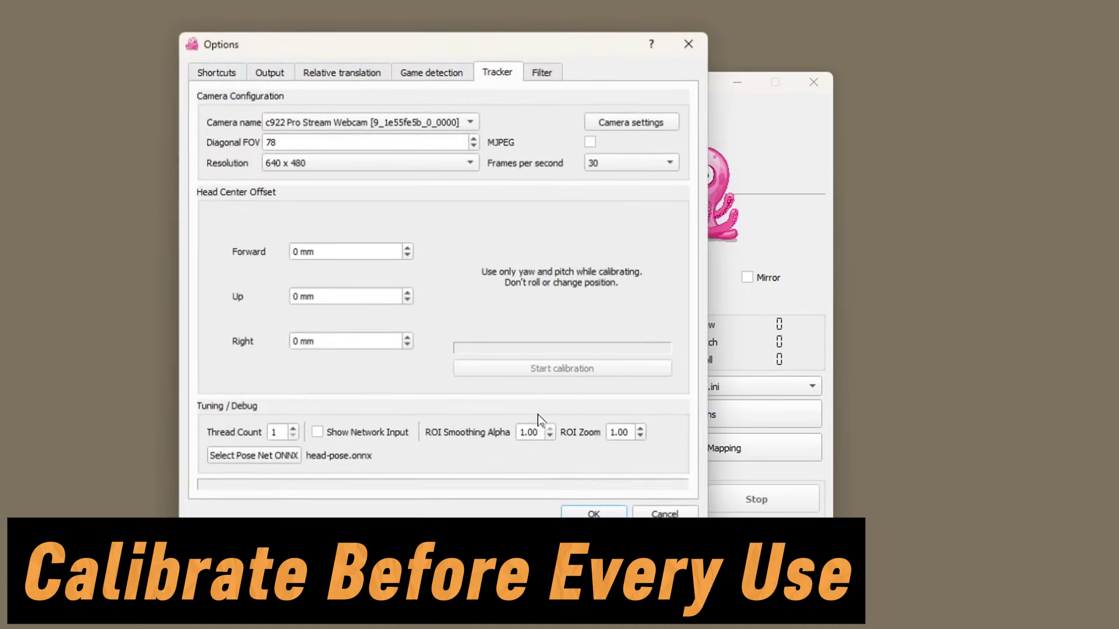
pyautogui.click(269, 70)
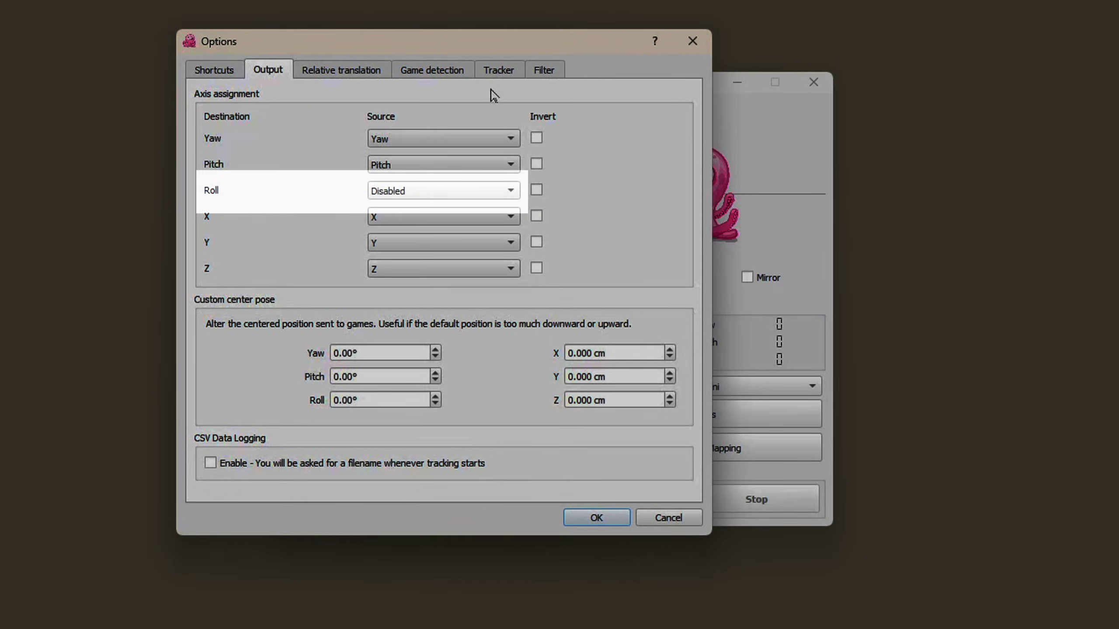
pyautogui.click(502, 75)
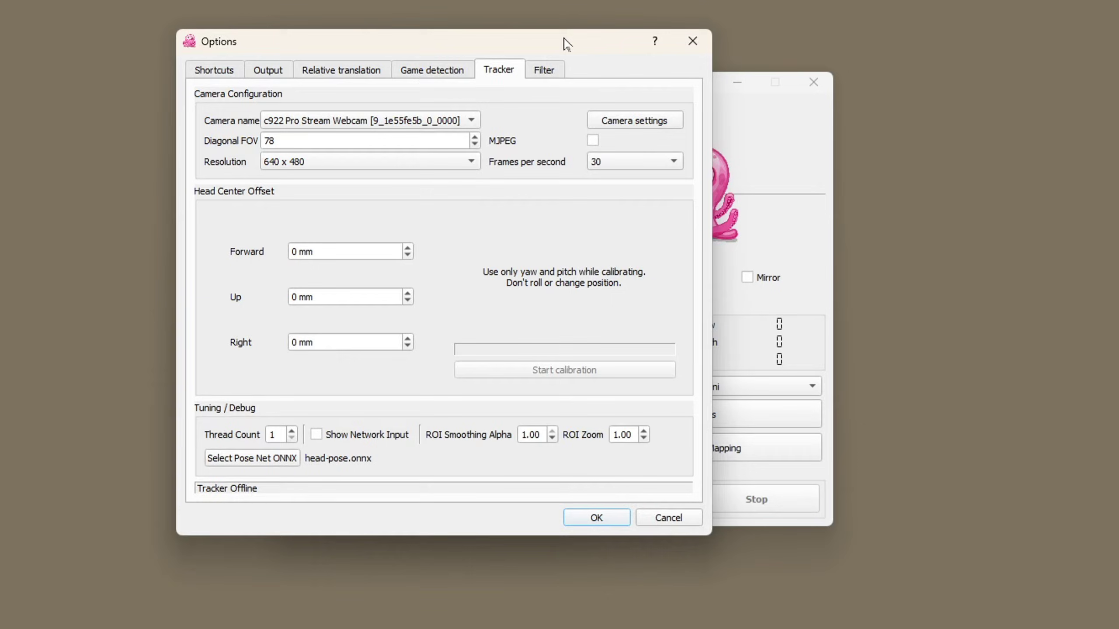
pyautogui.moveTo(563, 37); pyautogui.dragTo(130, 50)
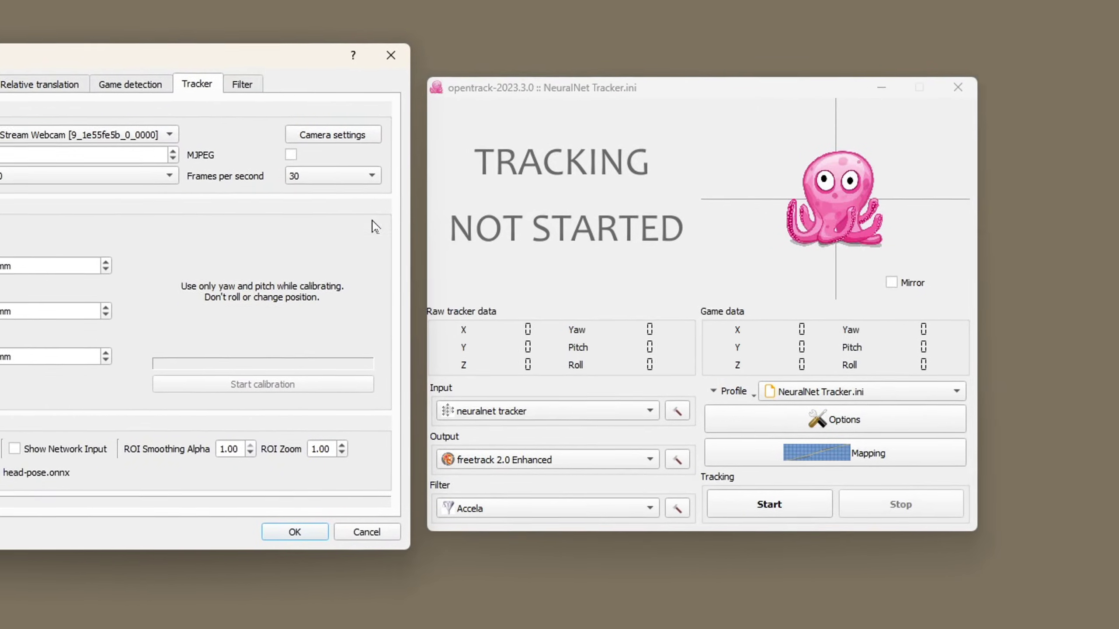
# Start tracking and calibrate head center offsets to Forward -71, Up -130, Right -11 mm
pyautogui.click(900, 512)
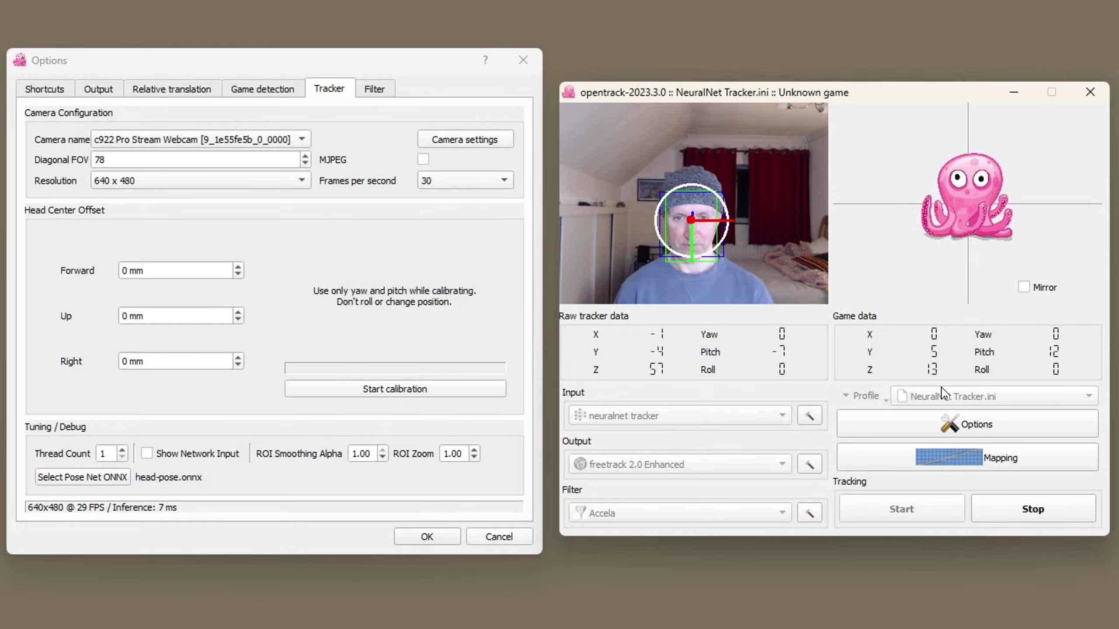
pyautogui.click(399, 389)
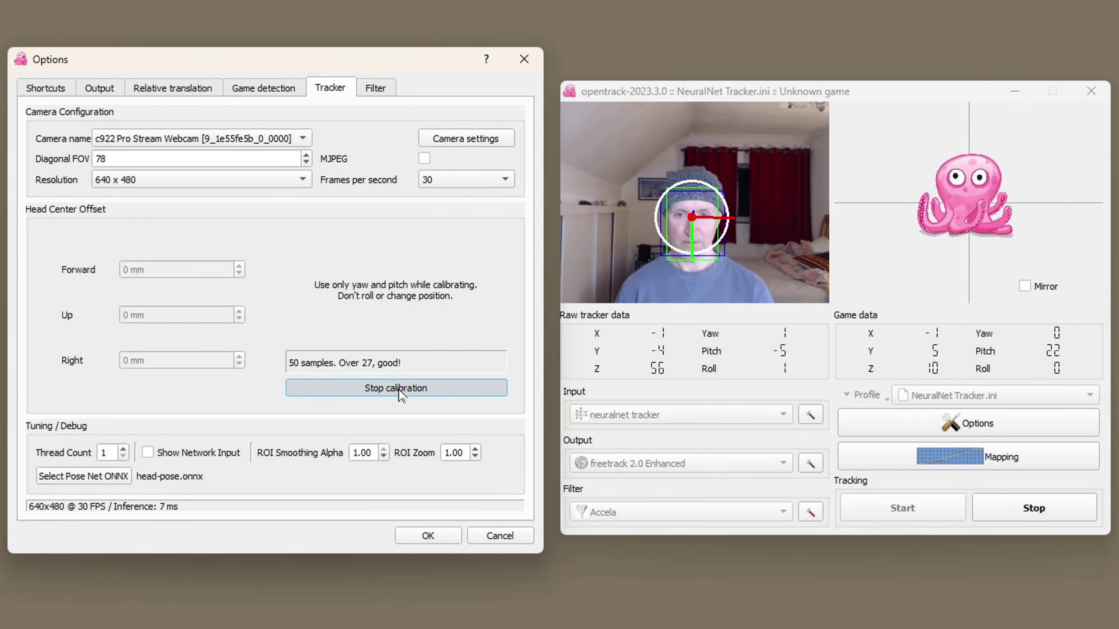
pyautogui.click(397, 388)
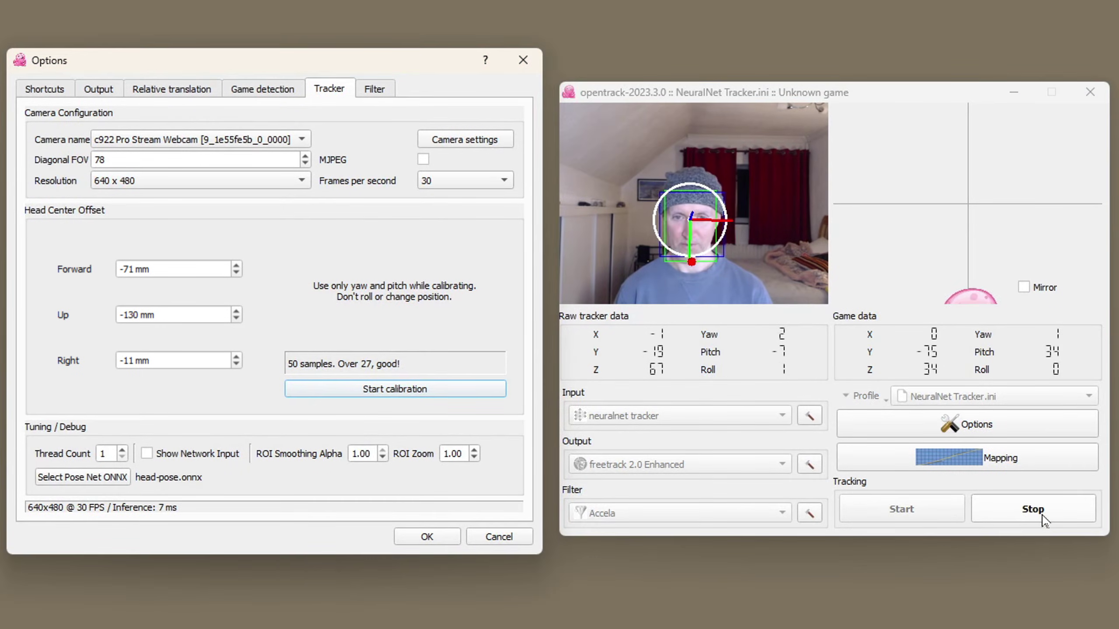
pyautogui.click(1043, 518)
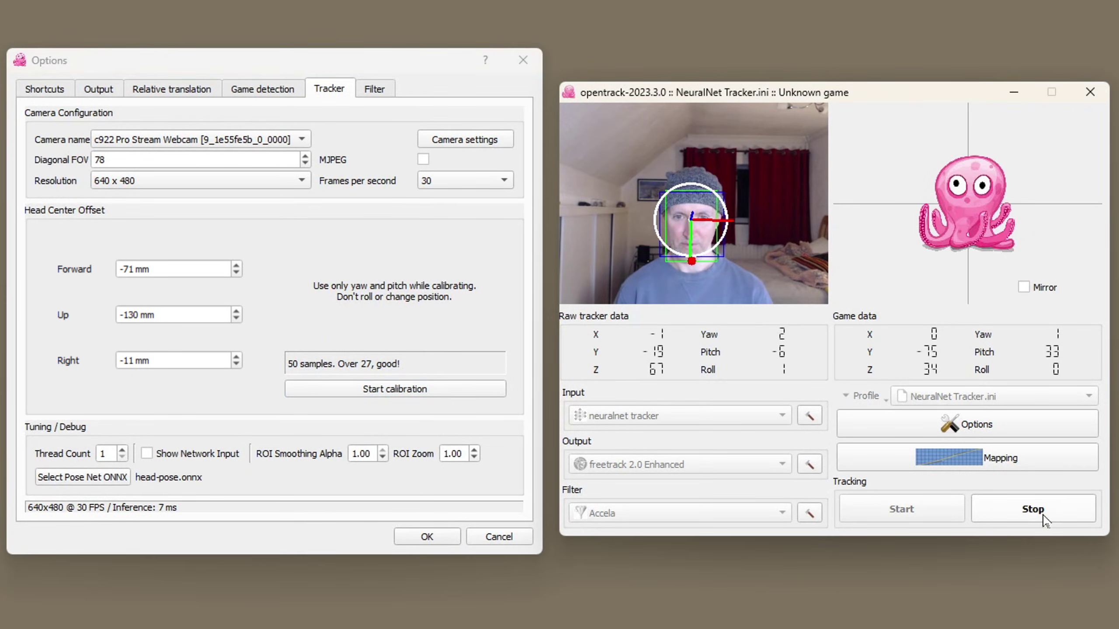
# Accept the calibrated offsets and close the Options dialog
pyautogui.click(426, 536)
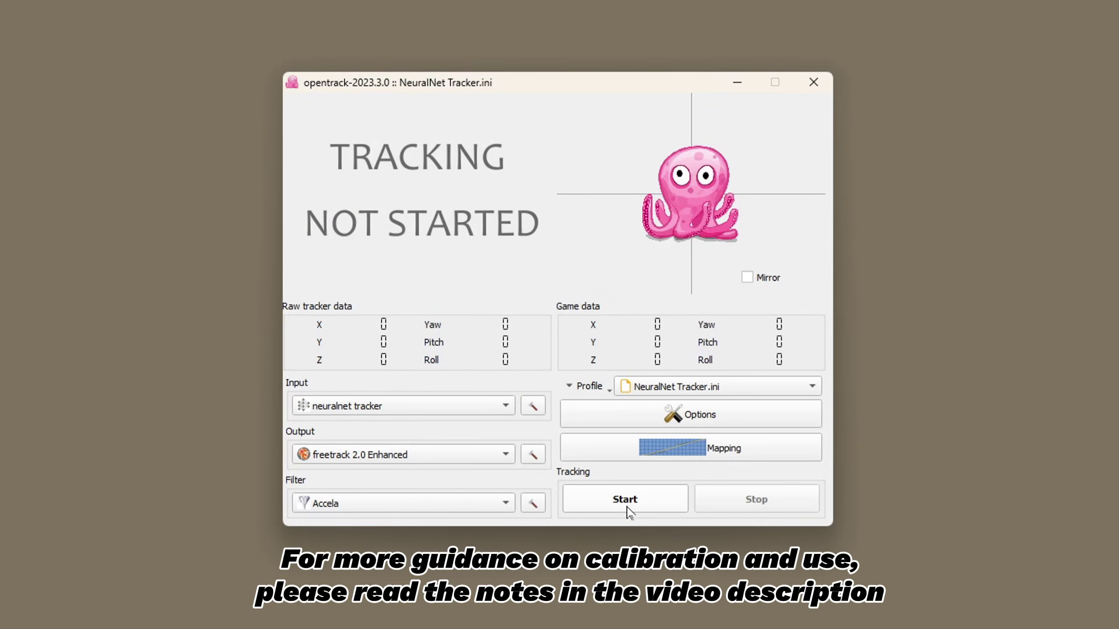